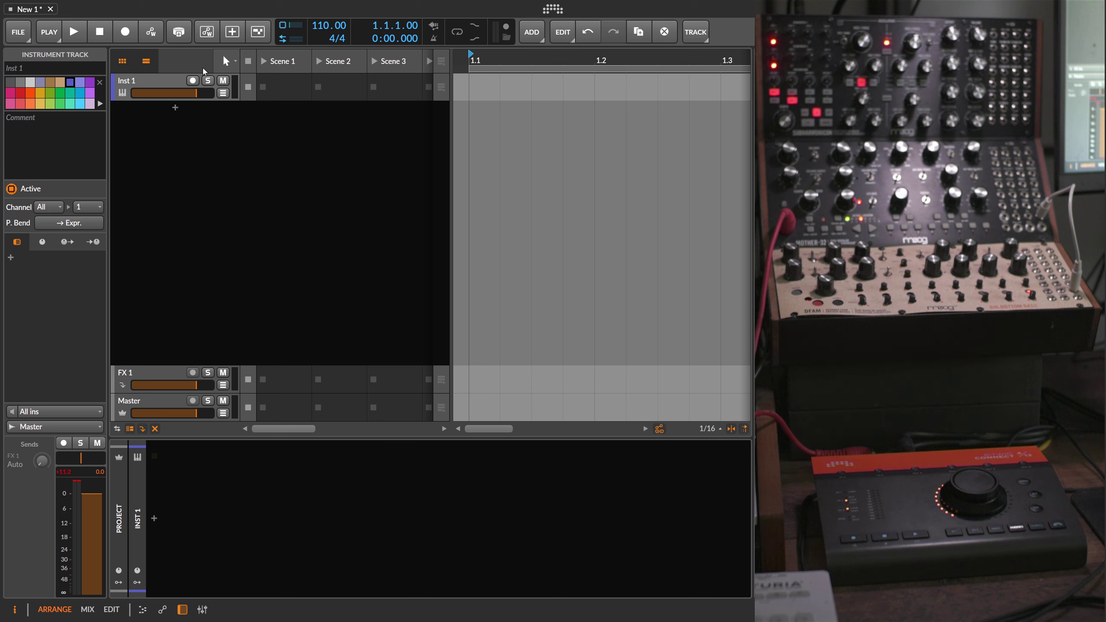
# Insert the v0 Kick instrument on the Inst 1 track and select the device.
pyautogui.click(154, 519)
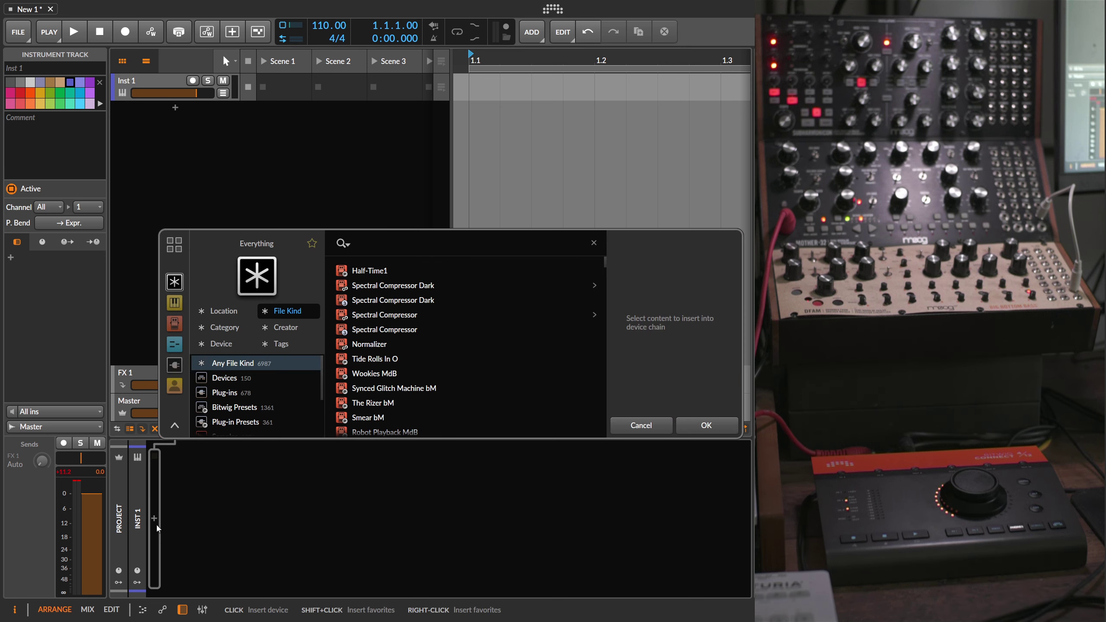
pyautogui.write('kick')
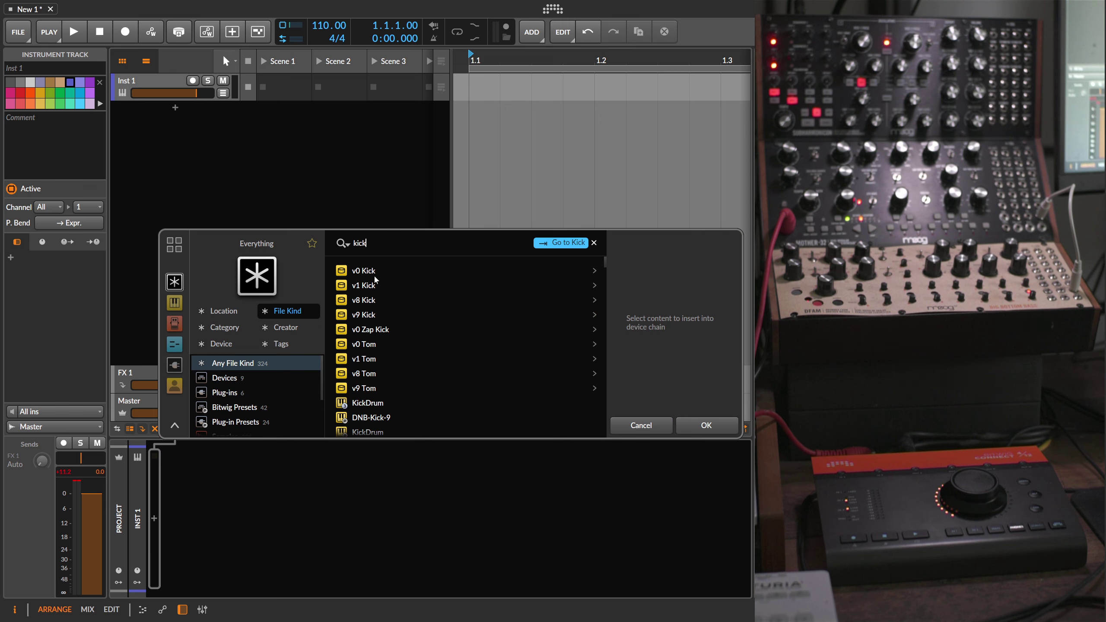
pyautogui.press('Return')
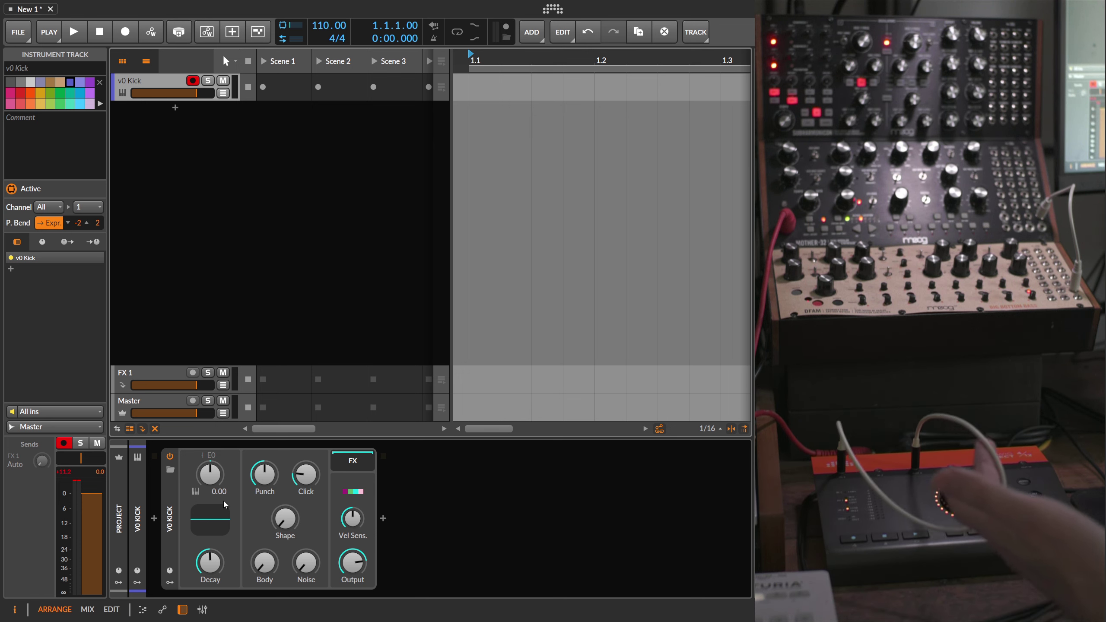
pyautogui.click(169, 511)
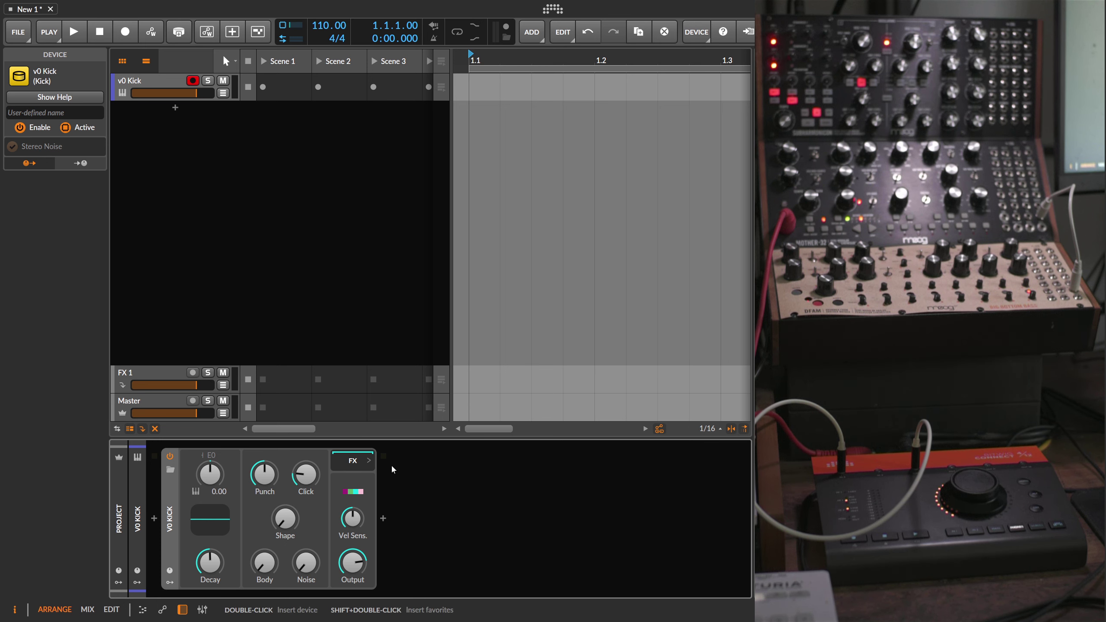
# Add an HW FX device after the v0 Kick in the device chain.
pyautogui.click(384, 519)
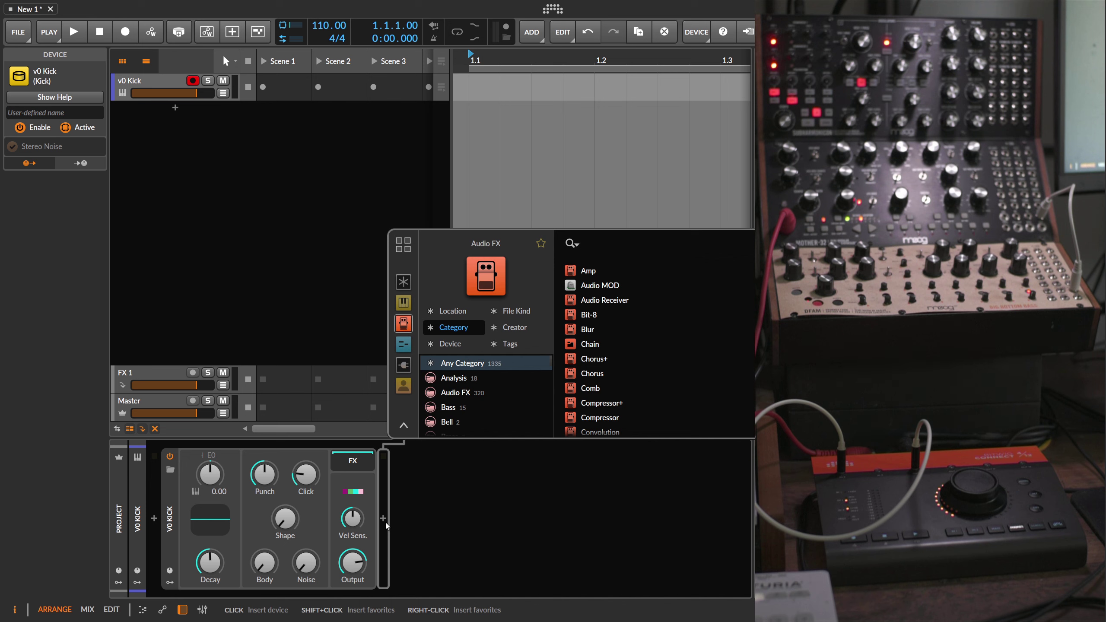
pyautogui.write('hw')
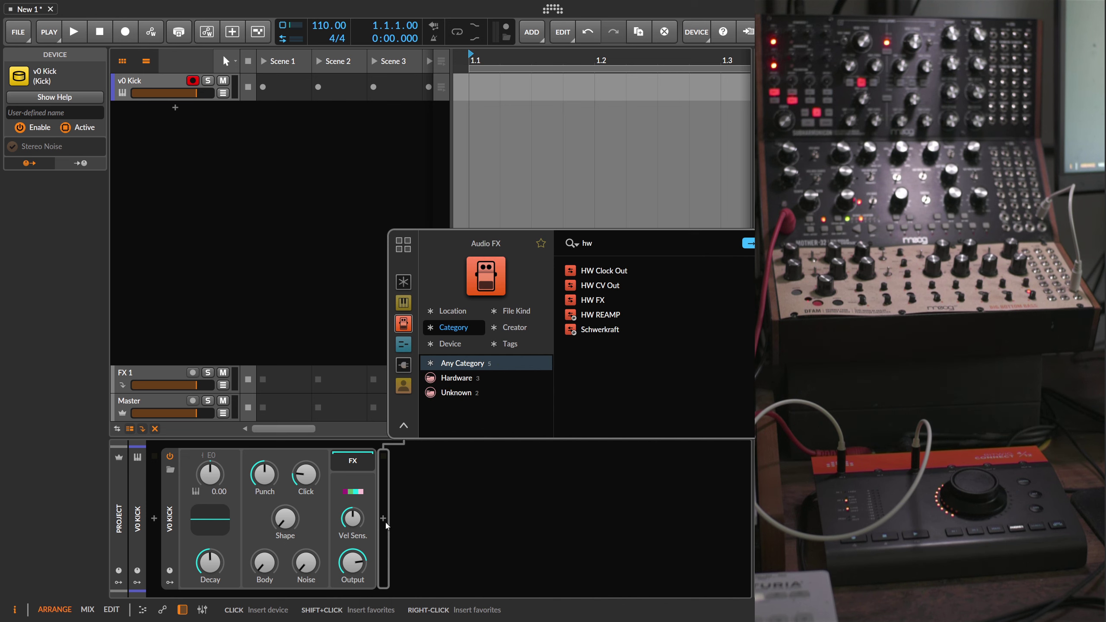
pyautogui.doubleClick(593, 300)
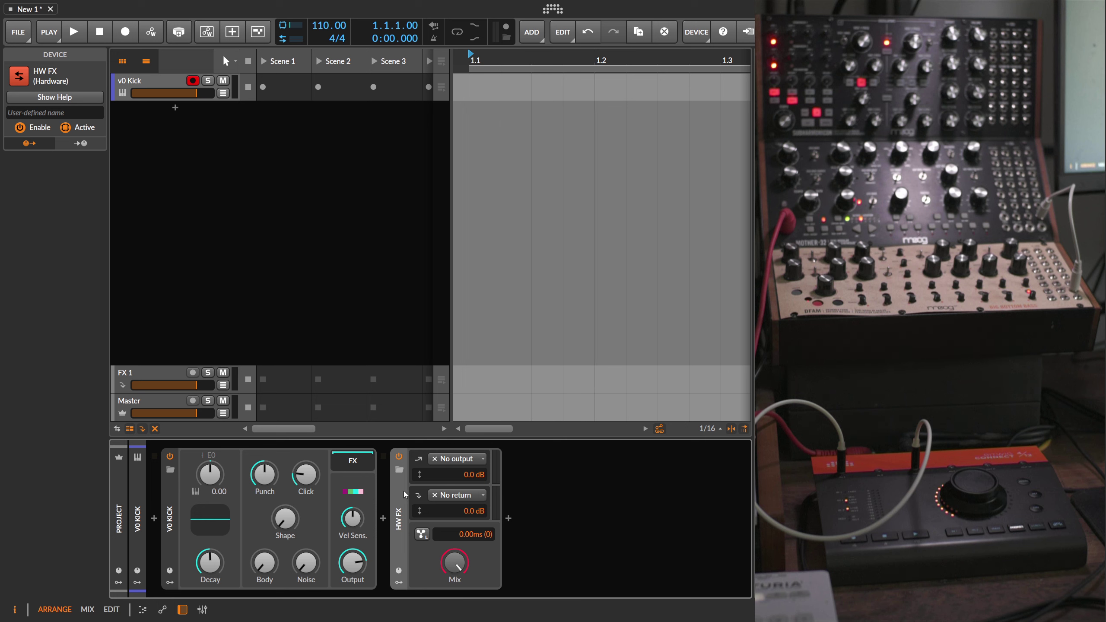
# Route the HW FX send to the Bitwig Connect's mono Output 9 and its return to Input 3.
pyautogui.click(456, 458)
pyautogui.moveTo(472, 520)
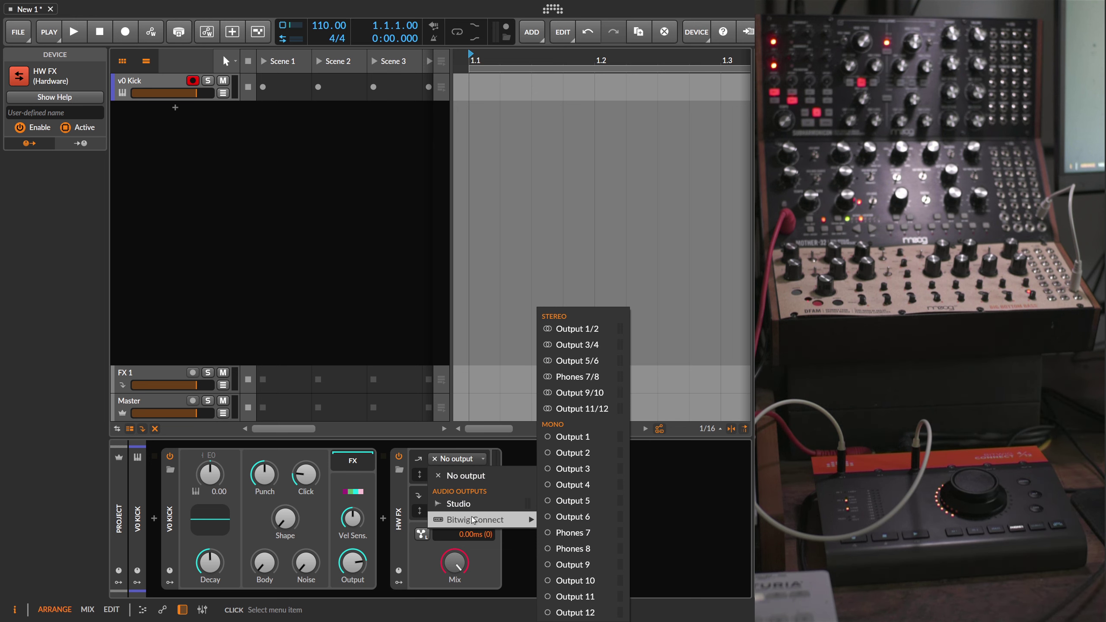
pyautogui.click(588, 564)
pyautogui.click(454, 497)
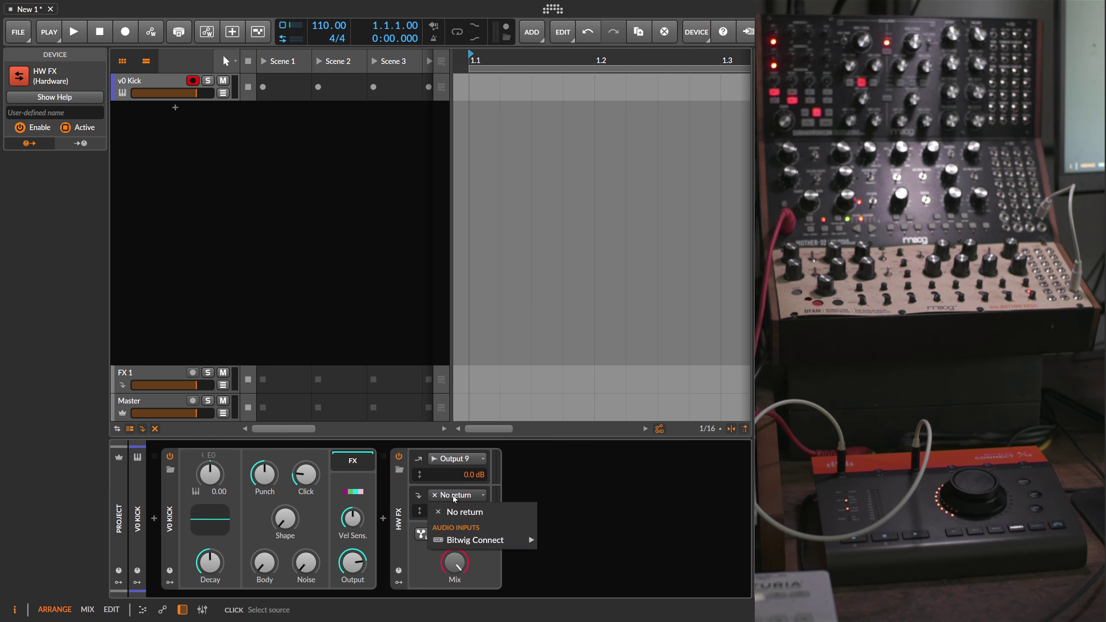
pyautogui.moveTo(477, 540)
pyautogui.click(565, 566)
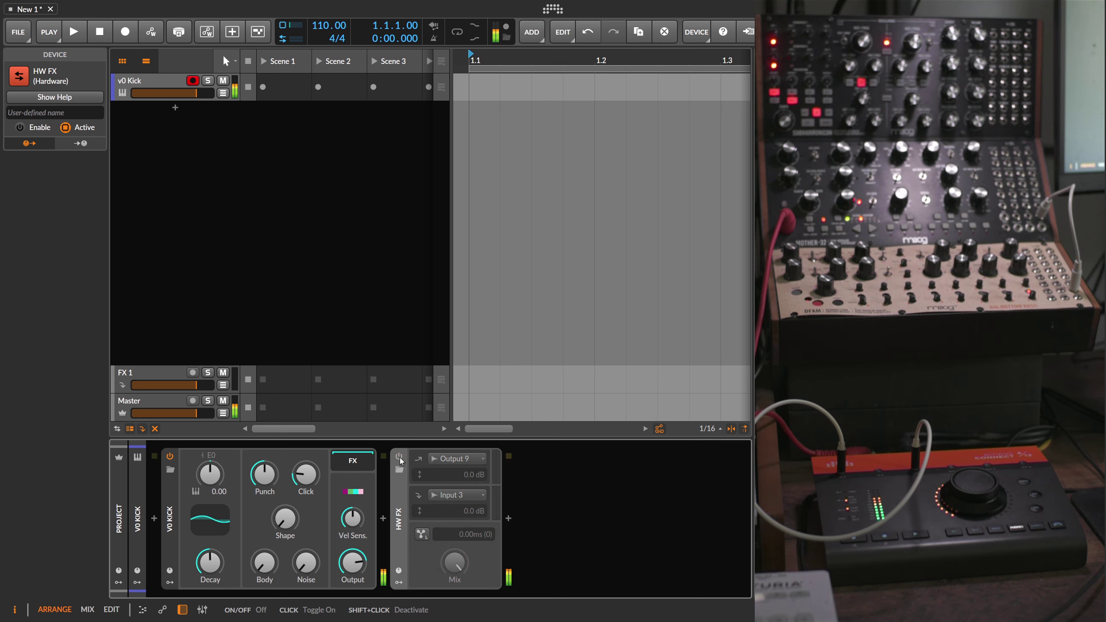
# Insert a Tool device between the v0 Kick and the HW FX.
pyautogui.click(384, 519)
pyautogui.write('tool')
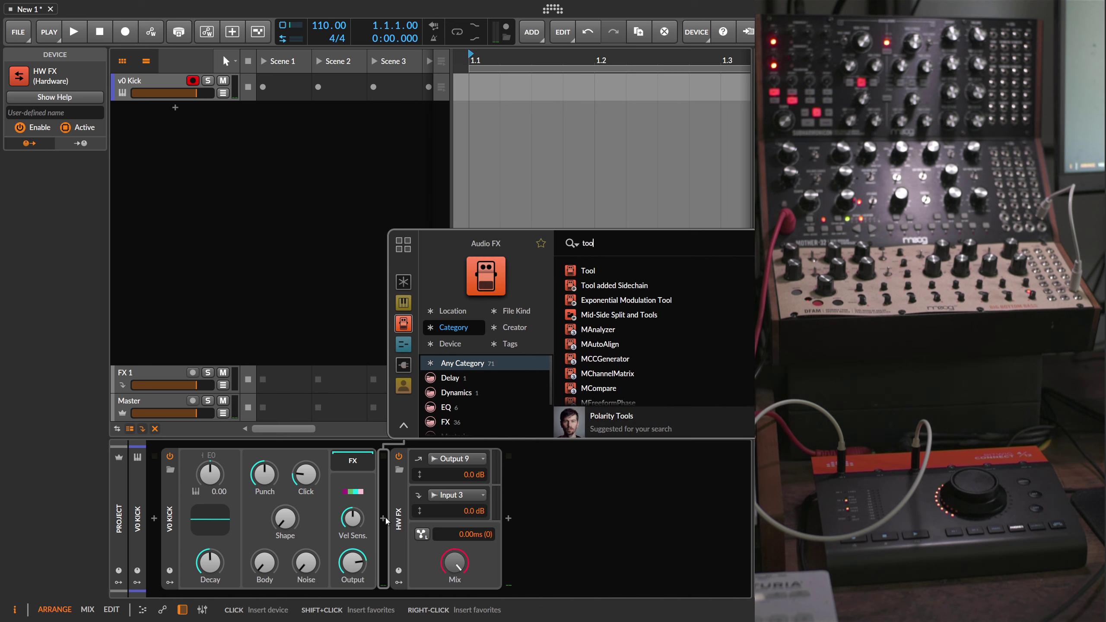
pyautogui.press('Return')
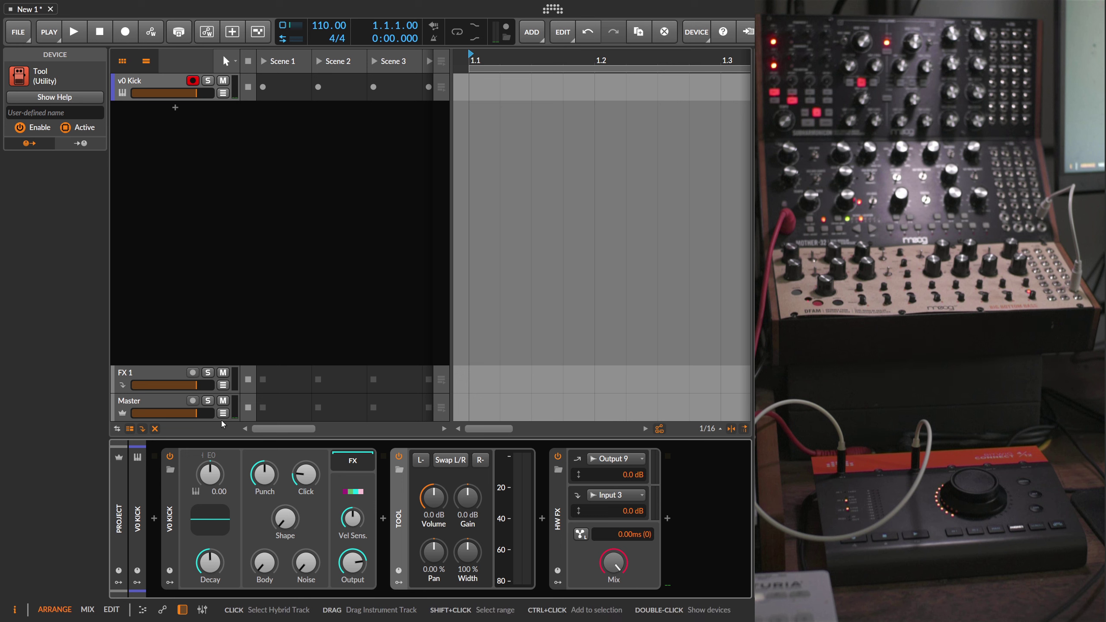
# Lower the Master track's volume to about -2.1 dB and add a Peak Limiter to it.
pyautogui.moveTo(190, 412); pyautogui.dragTo(174, 410)
pyautogui.click(135, 518)
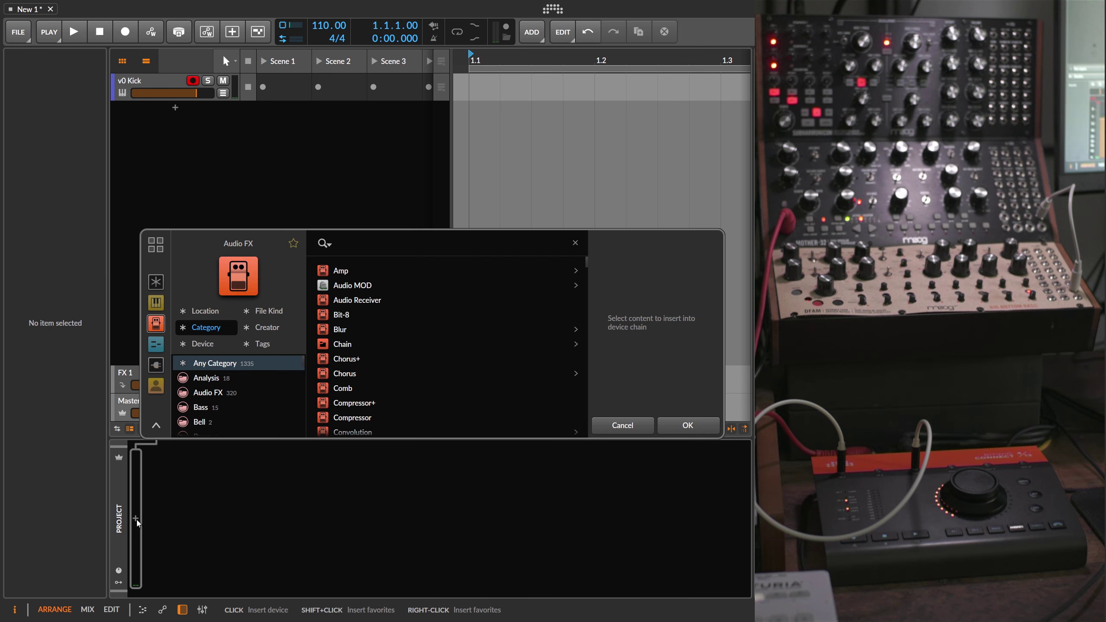
pyautogui.write('peak')
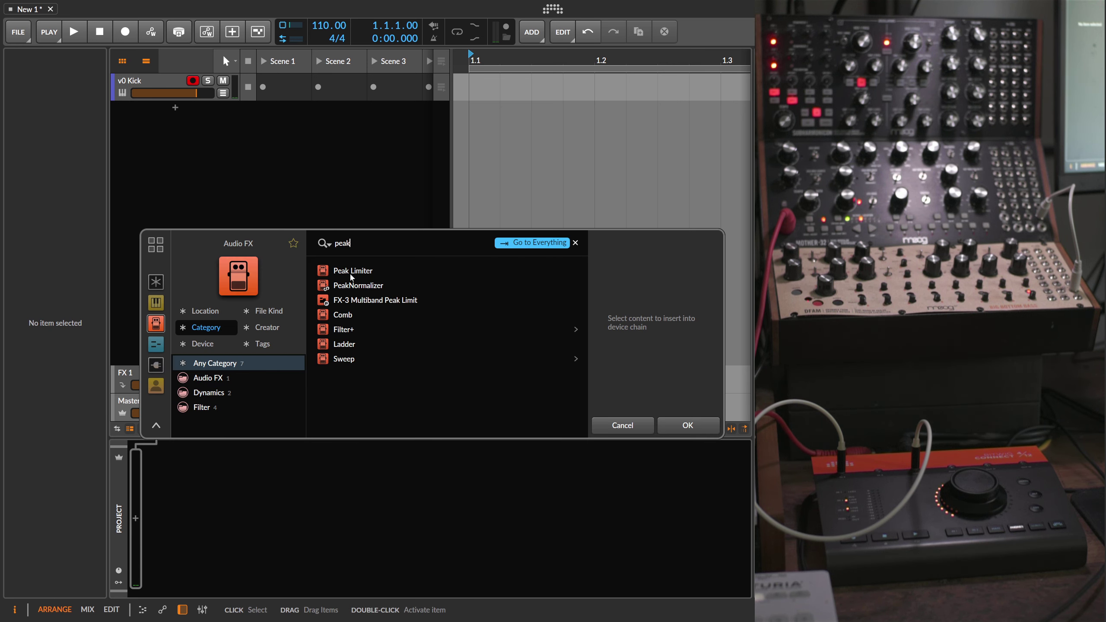
pyautogui.press('Return')
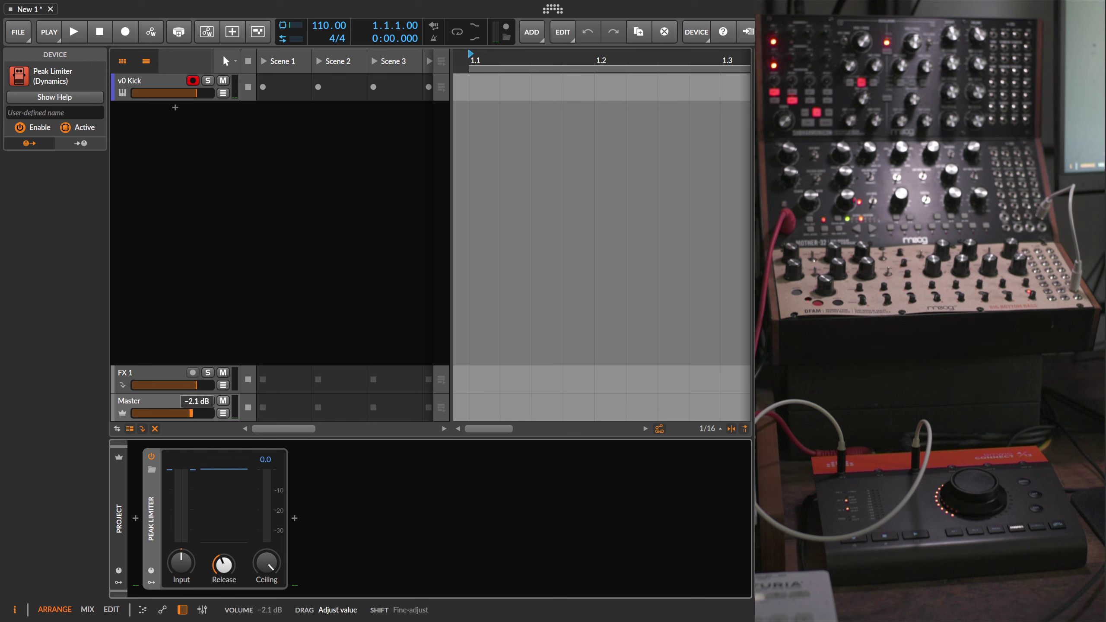
# Return to the v0 Kick track and raise the Tool's volume to about +18.1 dB.
pyautogui.click(154, 84)
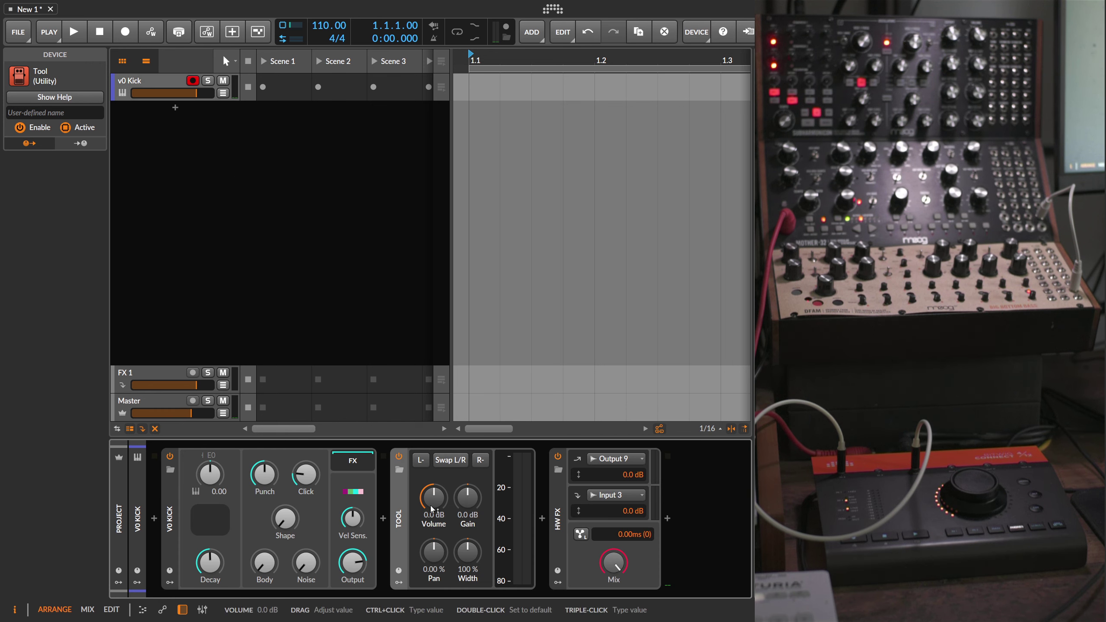
pyautogui.moveTo(433, 501); pyautogui.dragTo(433, 481)
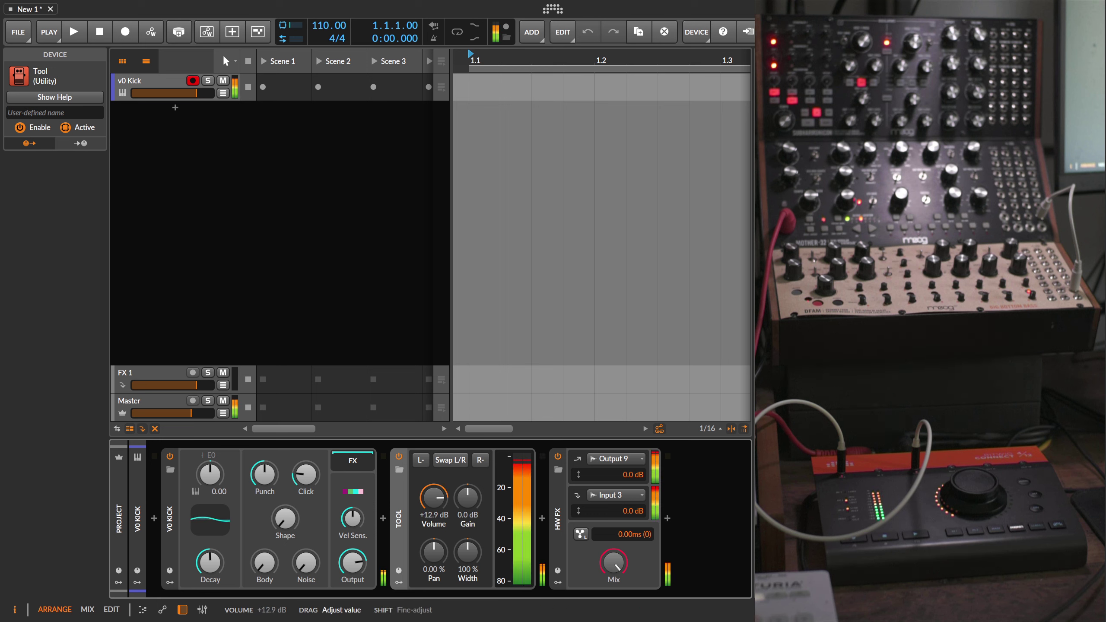
pyautogui.click(136, 519)
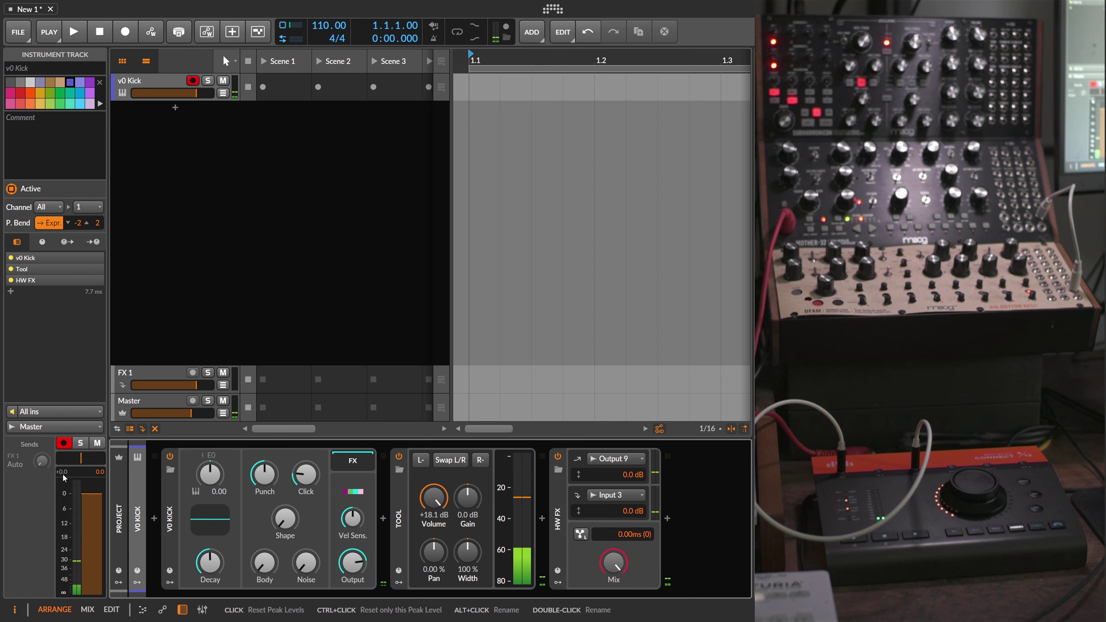
pyautogui.moveTo(63, 478)
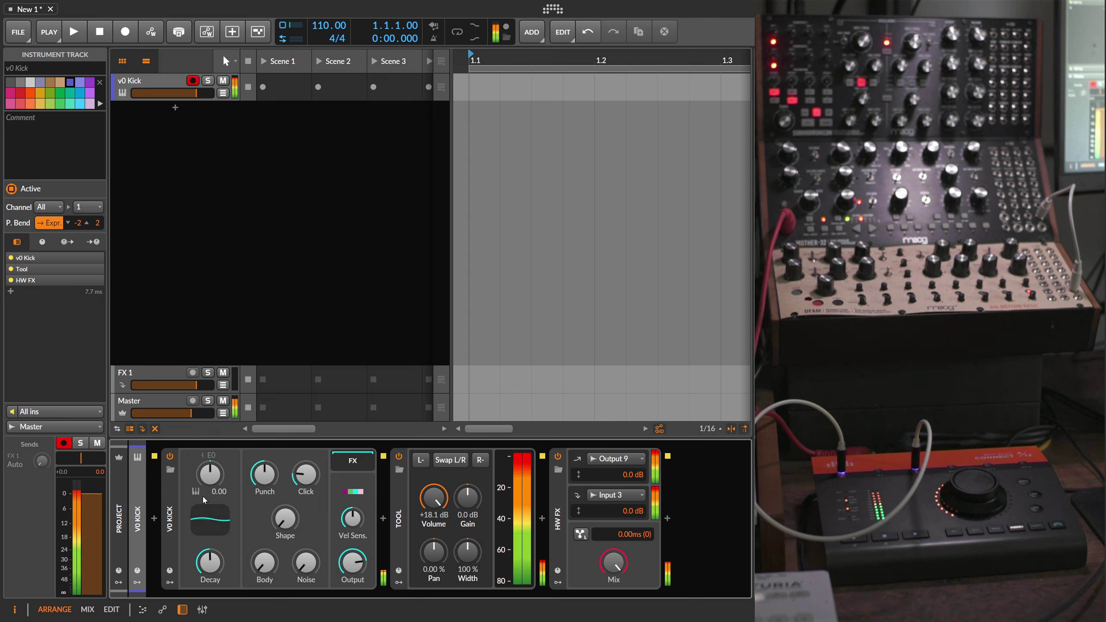
# Raise the v0 Kick's Click amount and set its Shape to about 56%.
pyautogui.moveTo(305, 474); pyautogui.dragTo(305, 432)
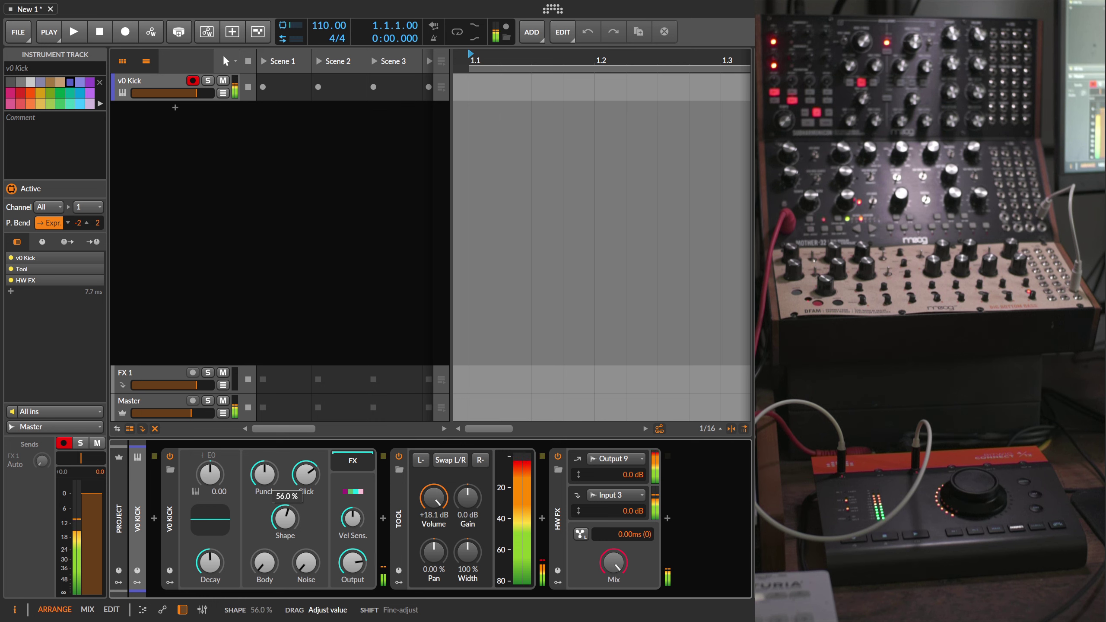
pyautogui.click(170, 470)
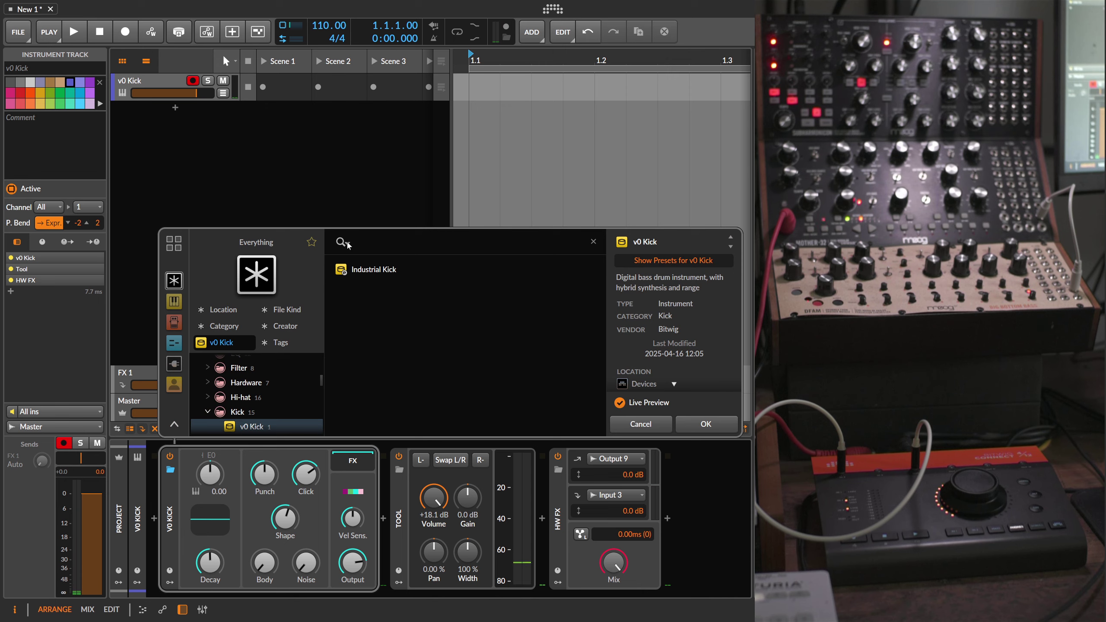
pyautogui.press('Escape')
# Replace the v0 Kick with the v8 Kick instrument at the start of the device chain.
pyautogui.click(170, 507)
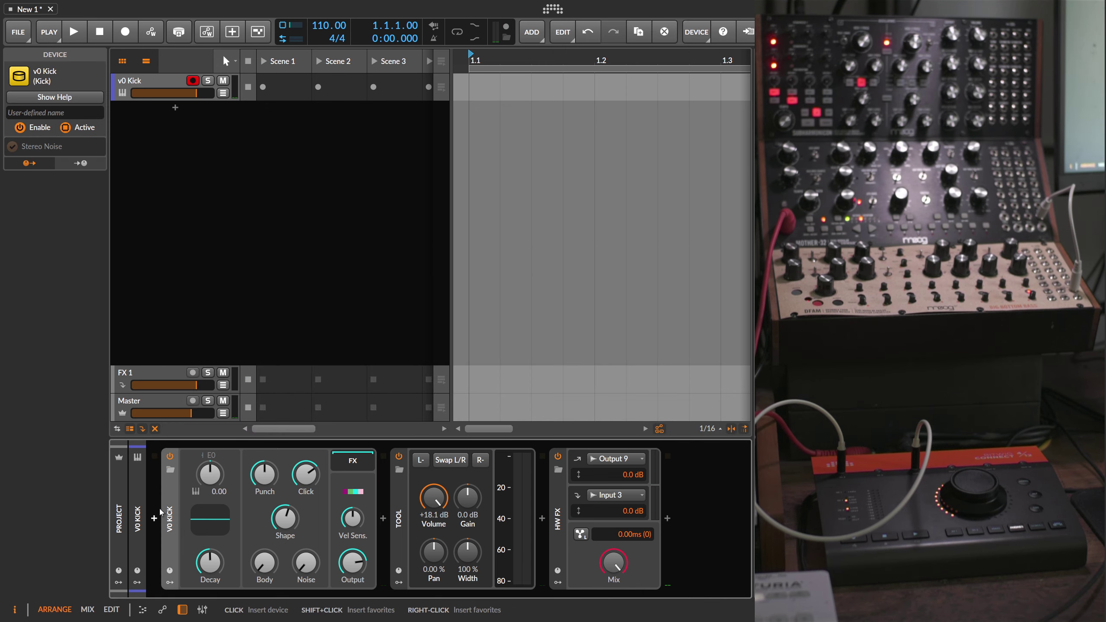
pyautogui.press('Delete')
pyautogui.click(155, 514)
pyautogui.write('v8')
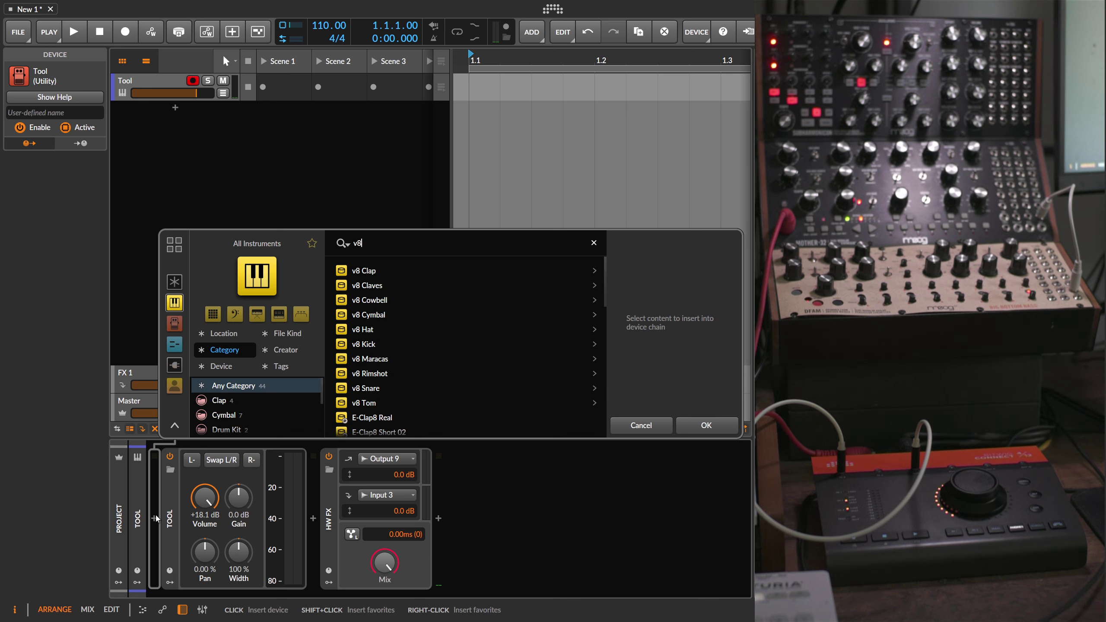
pyautogui.click(384, 344)
pyautogui.doubleClick(383, 345)
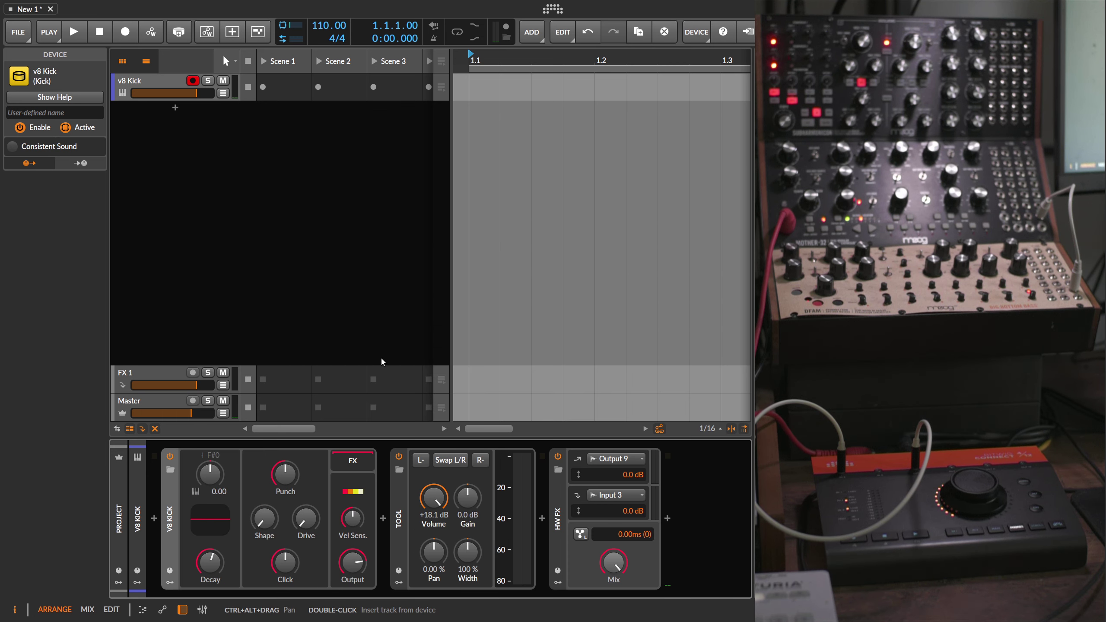
# Try a lower Punch on the v8 Kick, restore it, and set the Tool's volume to about +12.7 dB.
pyautogui.moveTo(285, 474); pyautogui.dragTo(285, 492)
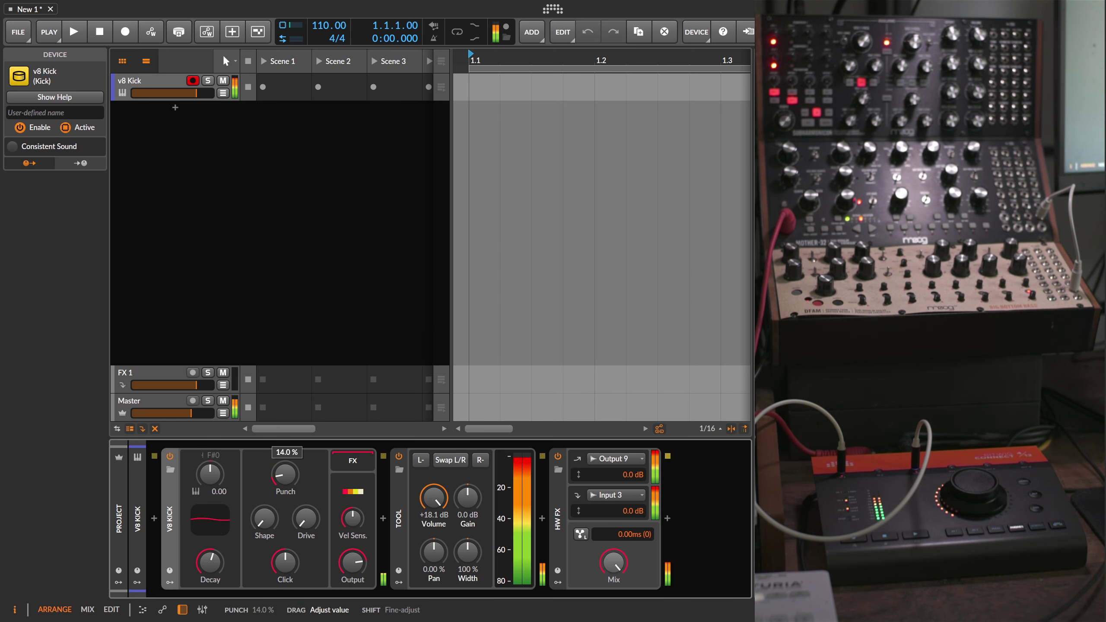
pyautogui.hotkey('ctrl', 'z')
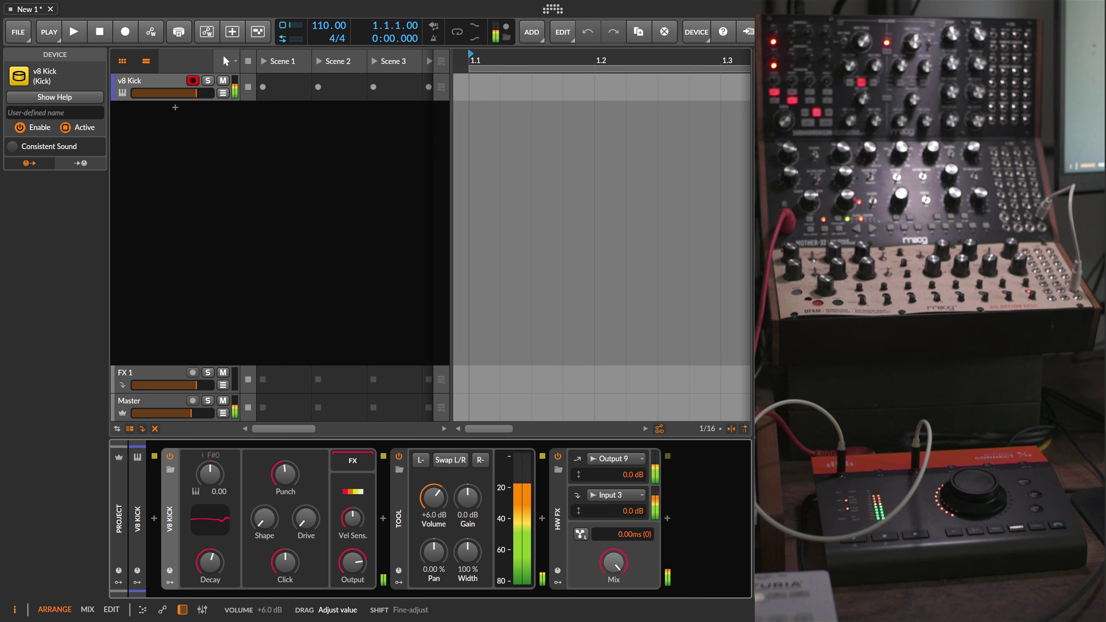
pyautogui.moveTo(434, 497); pyautogui.dragTo(434, 495)
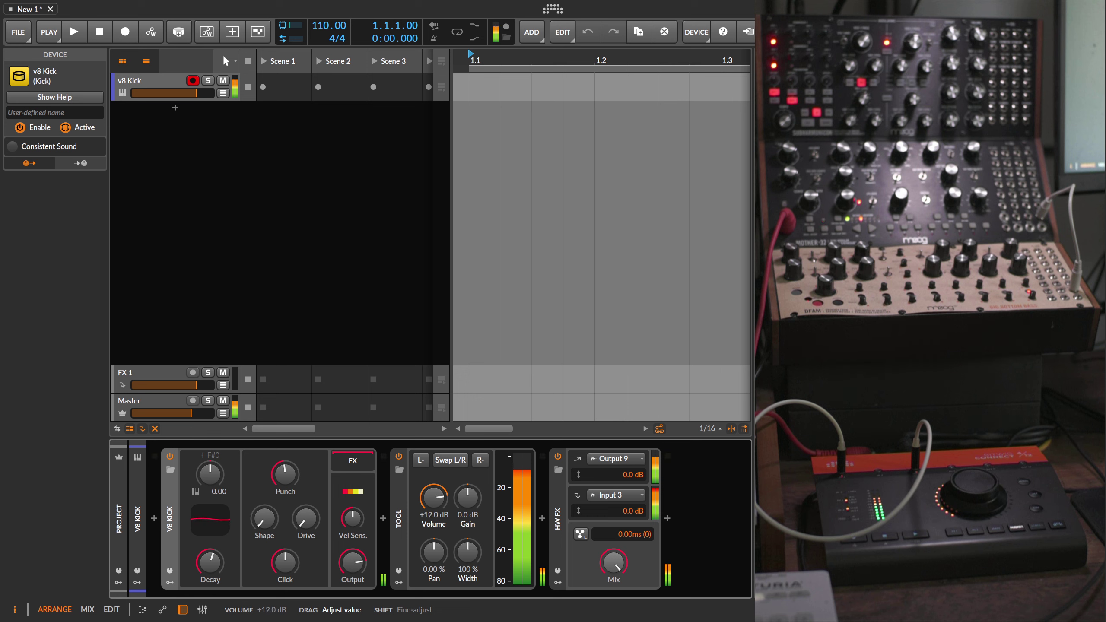
pyautogui.moveTo(434, 498); pyautogui.dragTo(438, 504)
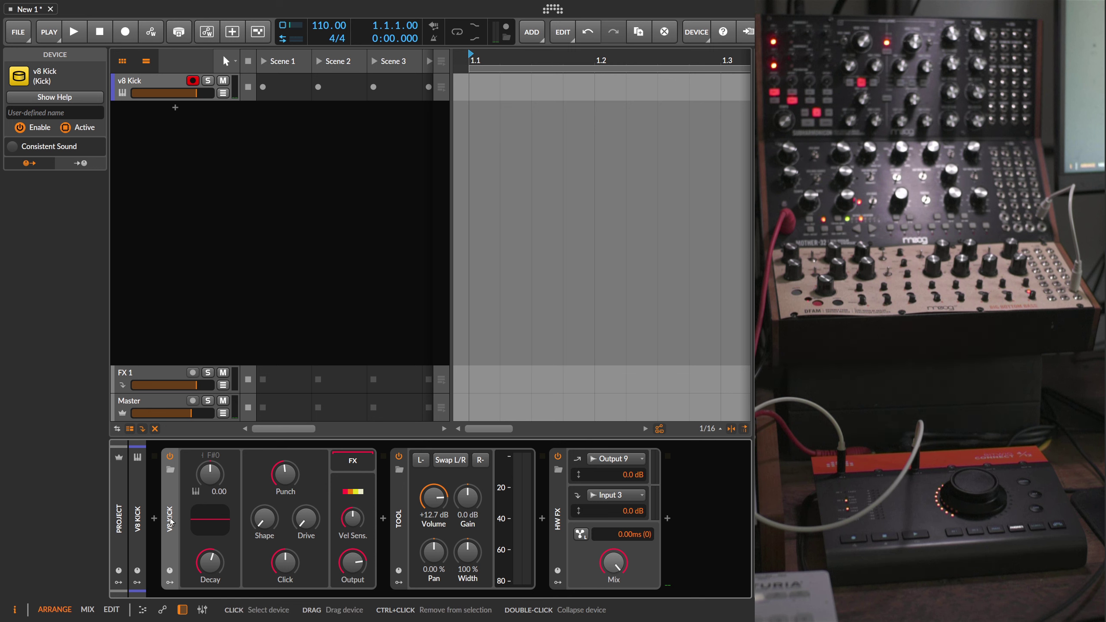
pyautogui.press('Delete')
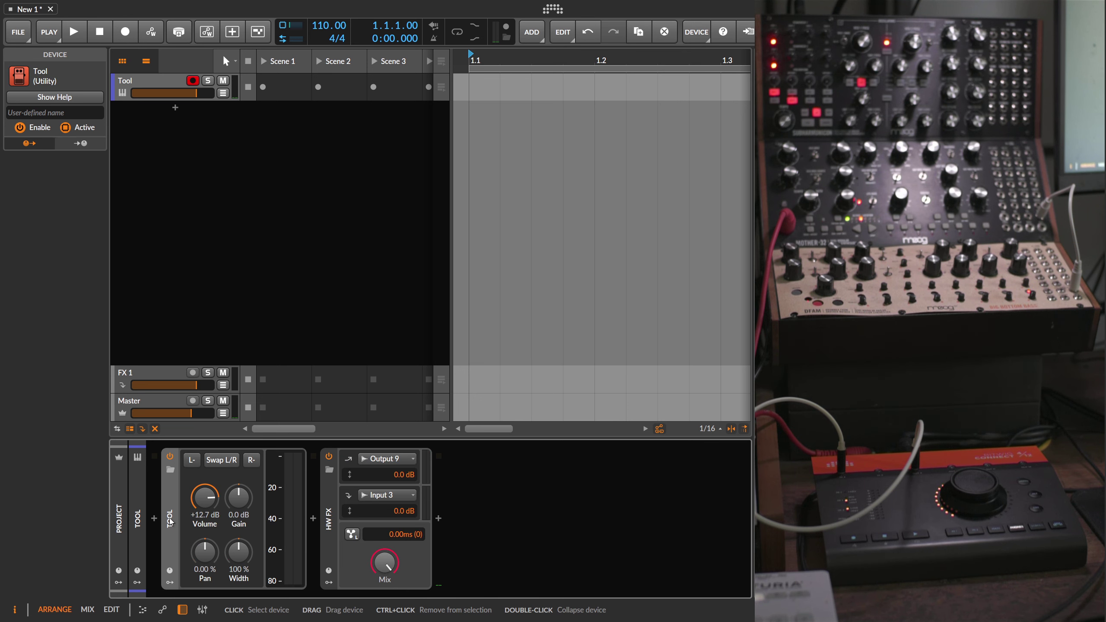
pyautogui.press('Delete')
pyautogui.press('Delete')
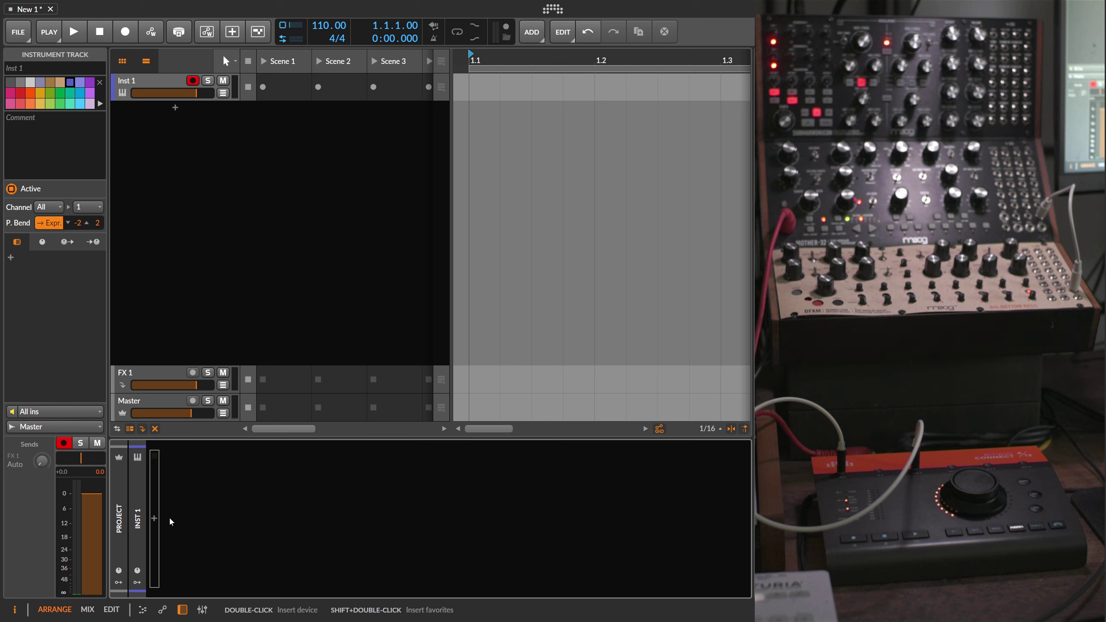
pyautogui.hotkey('ctrl', 'z')
pyautogui.hotkey('ctrl', 'z')
pyautogui.hotkey('ctrl', 'z')
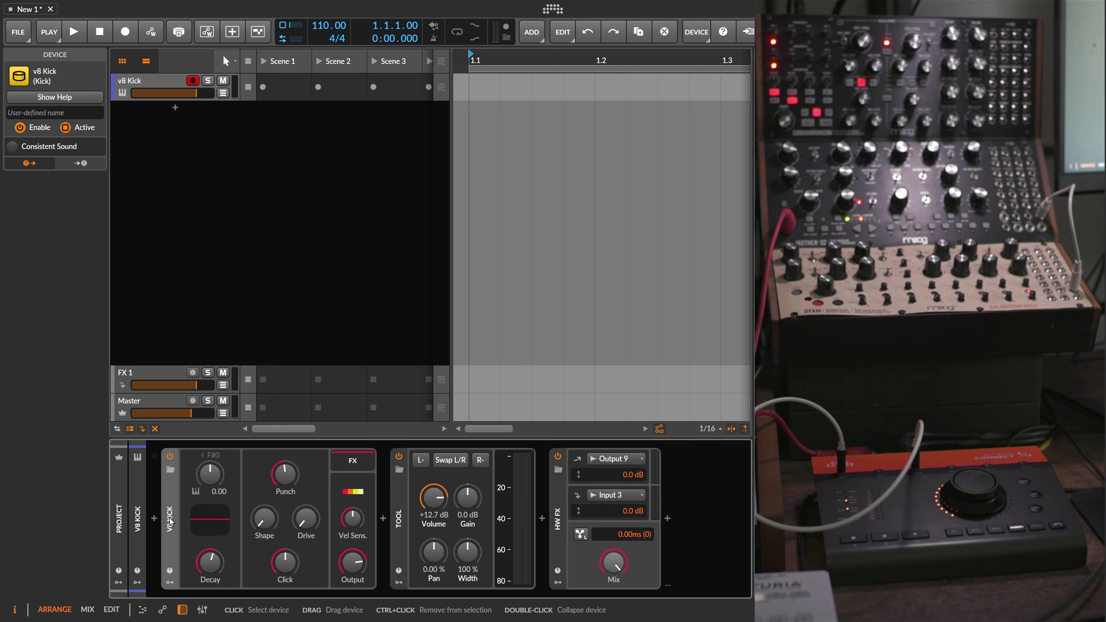
# Insert an HW CV Out device between the Tool and the HW FX.
pyautogui.click(403, 501)
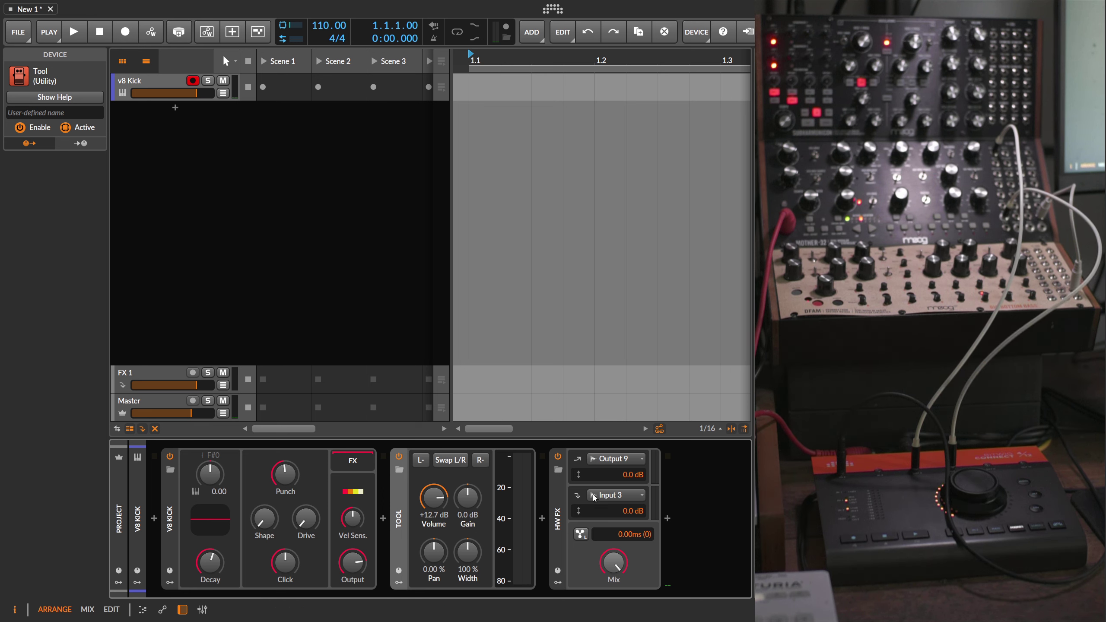
pyautogui.click(542, 518)
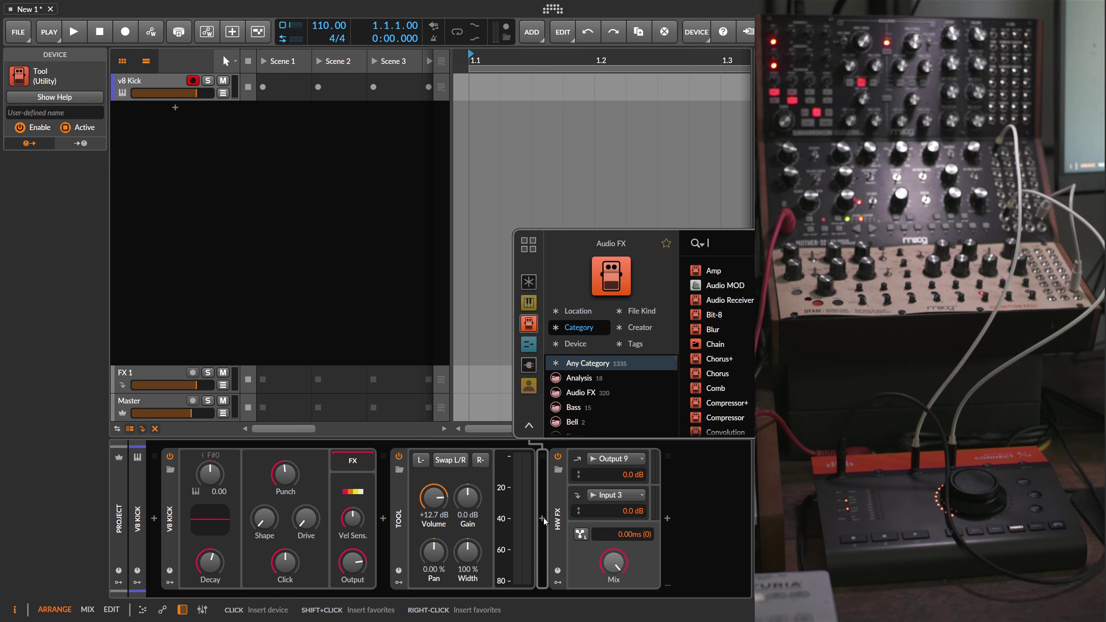
pyautogui.write('hw')
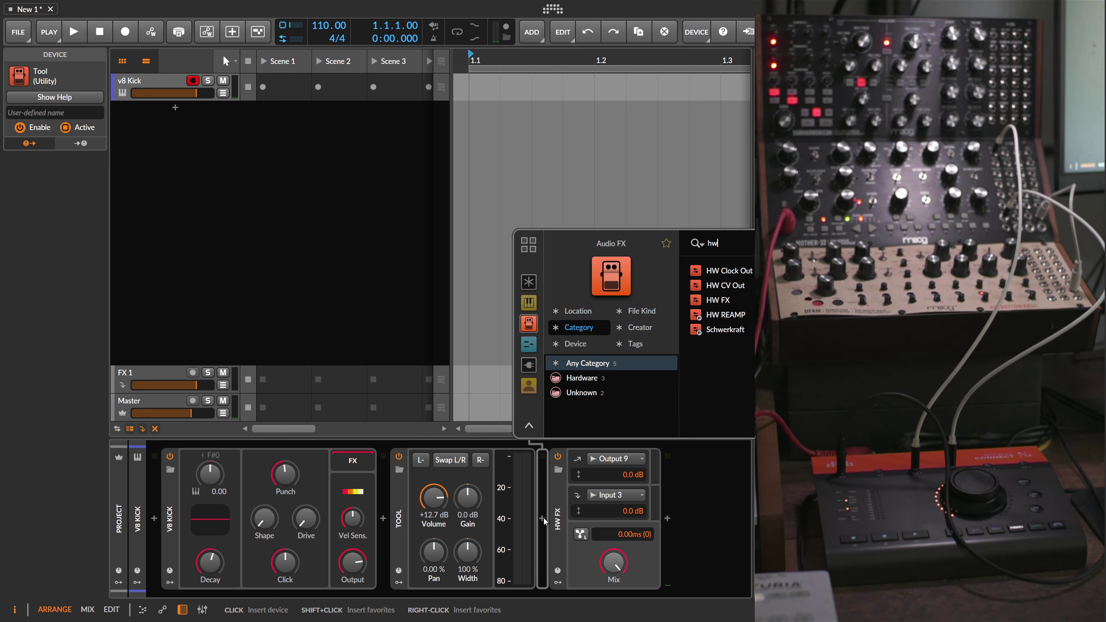
pyautogui.doubleClick(732, 286)
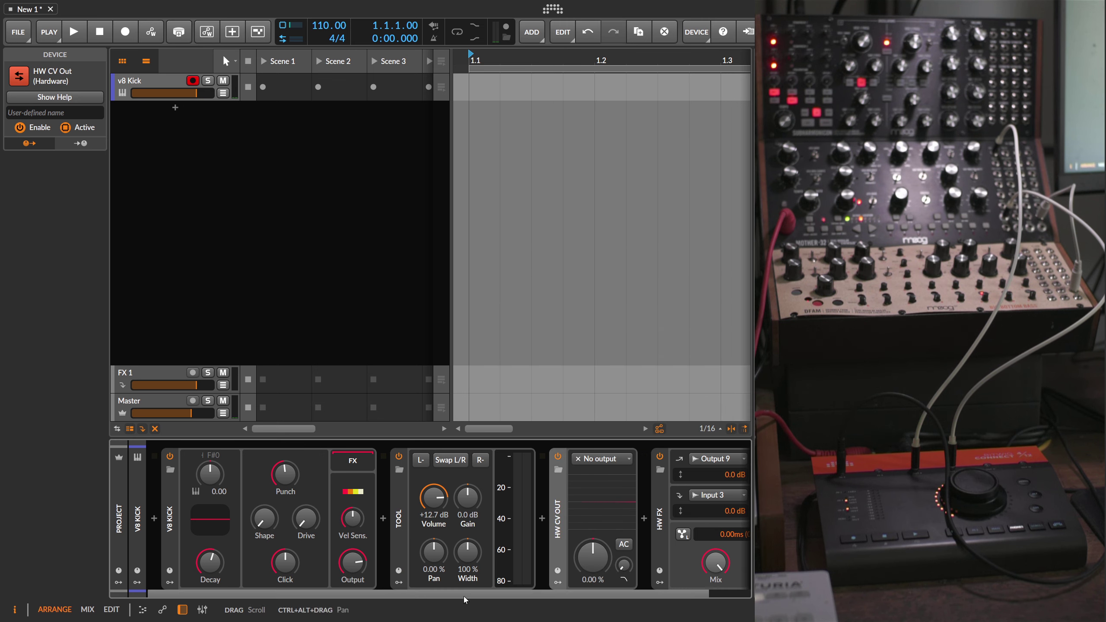
# Try a higher CV value on the HW CV Out, reset it to 0%, and route it to Bitwig Connect Output 10.
pyautogui.moveTo(547, 559); pyautogui.dragTo(540, 560)
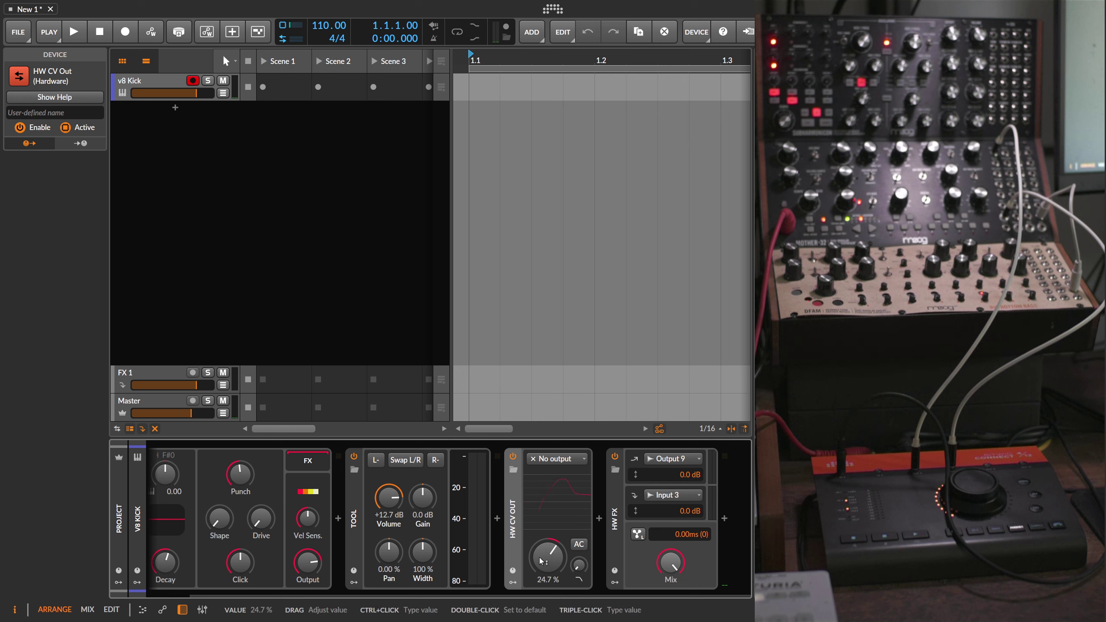
pyautogui.click(556, 459)
pyautogui.moveTo(627, 519)
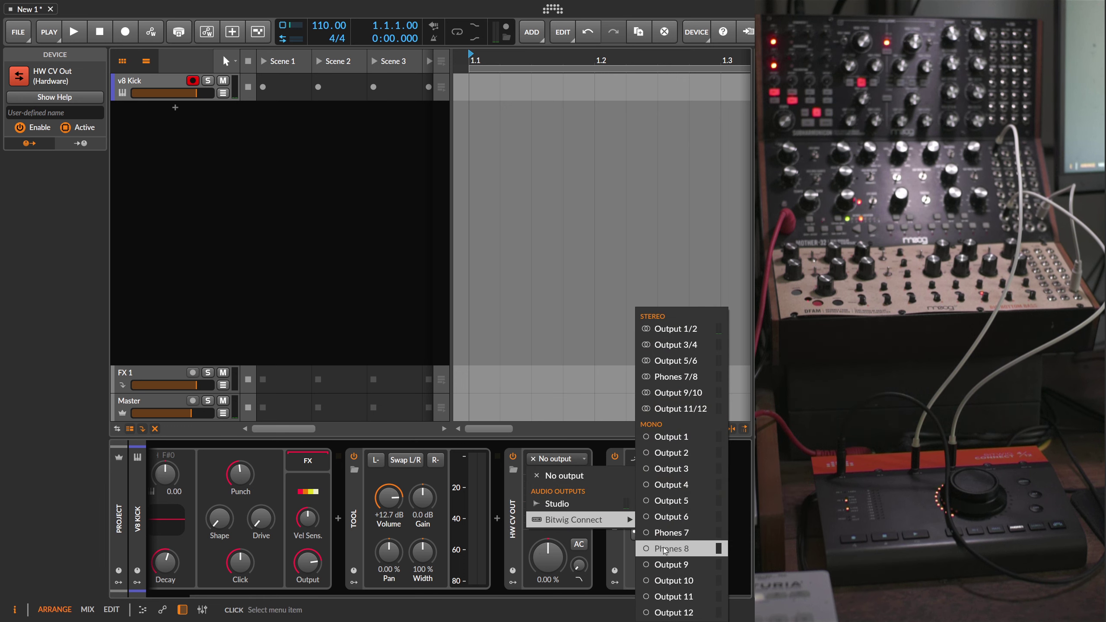
pyautogui.click(673, 581)
# Add an ADSR modulator to the HW CV Out device.
pyautogui.click(513, 582)
pyautogui.click(533, 472)
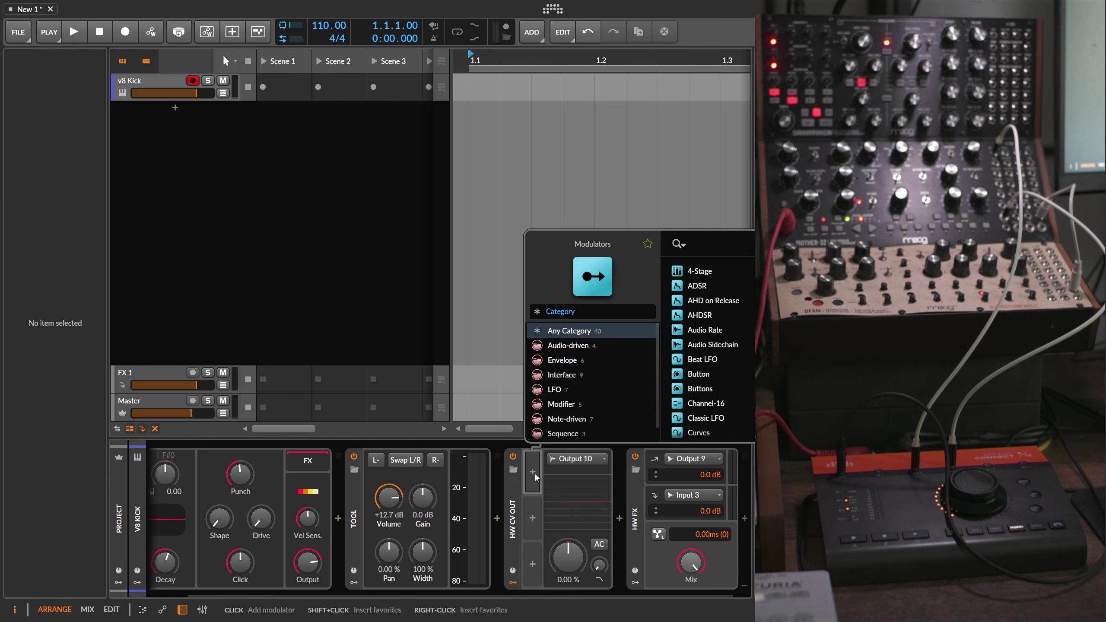
pyautogui.write('ad')
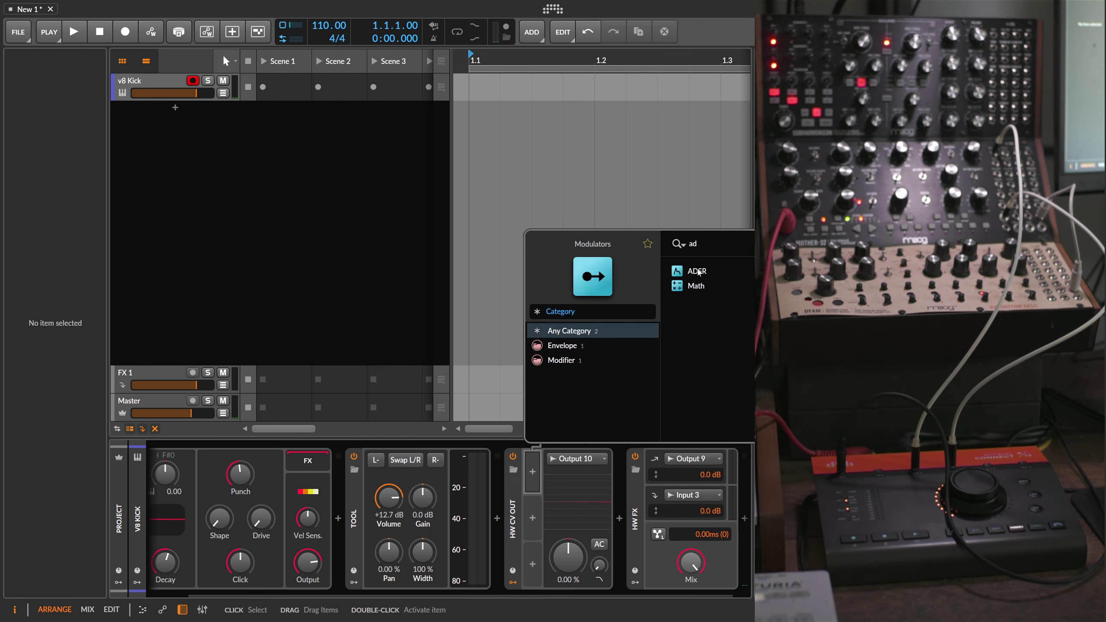
pyautogui.doubleClick(697, 271)
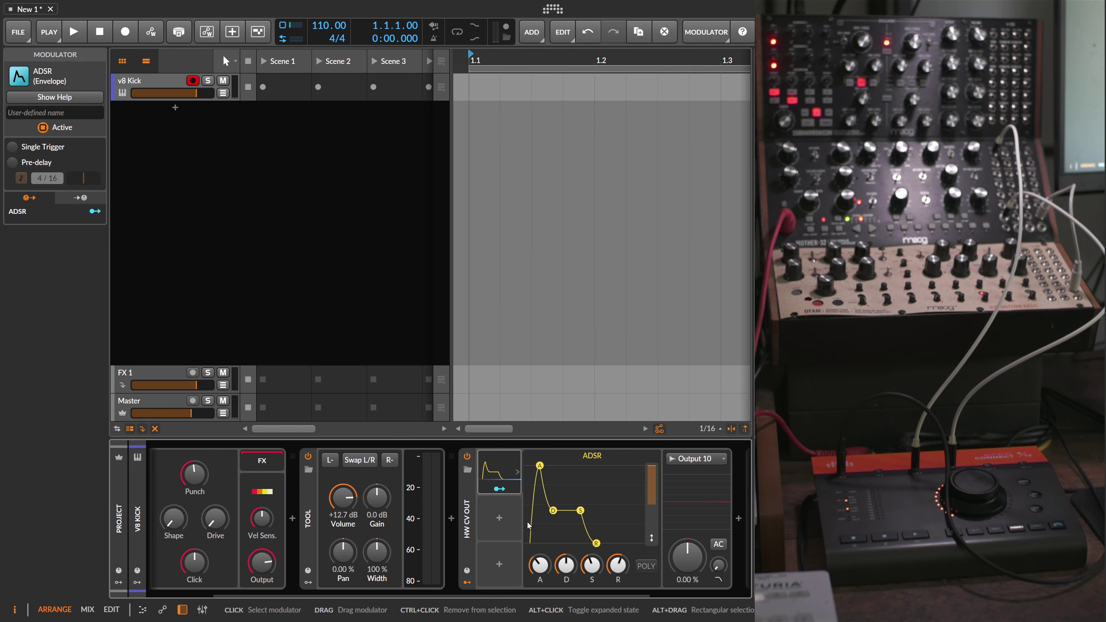
# Give the ADSR minimum attack, full sustain and a short release, and map it to the HW CV Out value at 1.000.
pyautogui.moveTo(516, 595); pyautogui.dragTo(567, 595)
pyautogui.moveTo(471, 565); pyautogui.dragTo(471, 606)
pyautogui.click(498, 566)
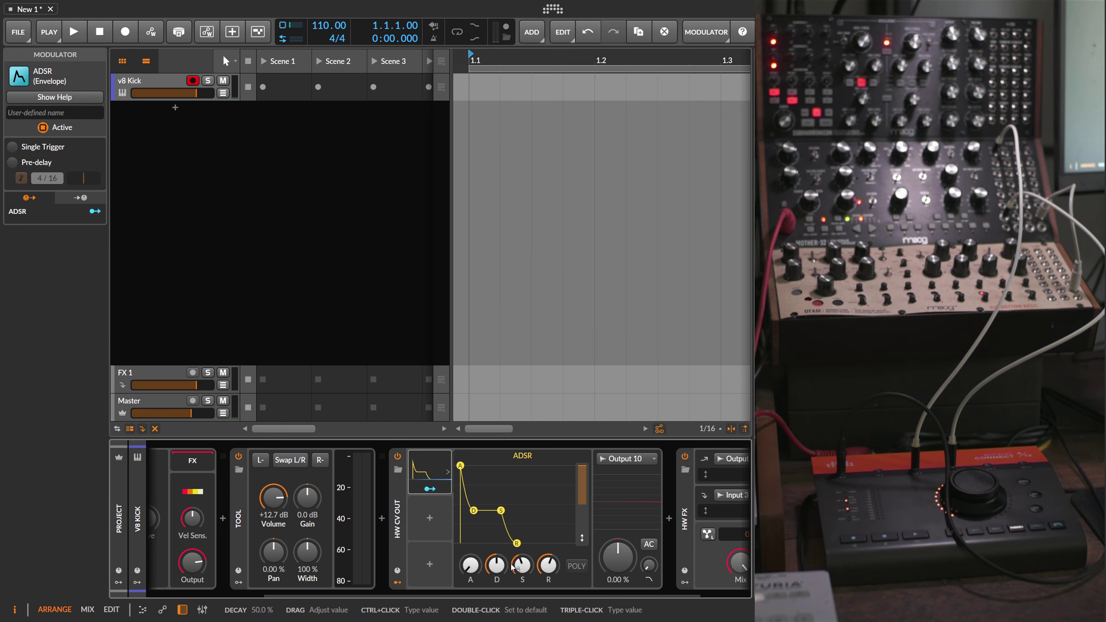
pyautogui.moveTo(521, 566); pyautogui.dragTo(600, 506)
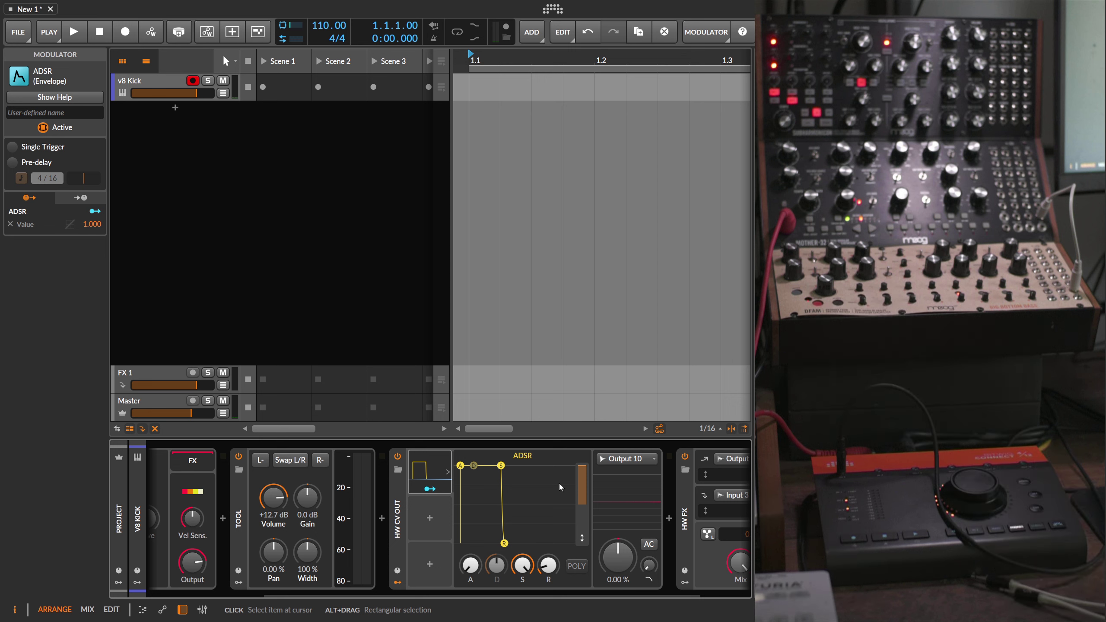
# Delete all devices from the kick track's device chain.
pyautogui.click(364, 586)
pyautogui.click(364, 586)
pyautogui.click(170, 515)
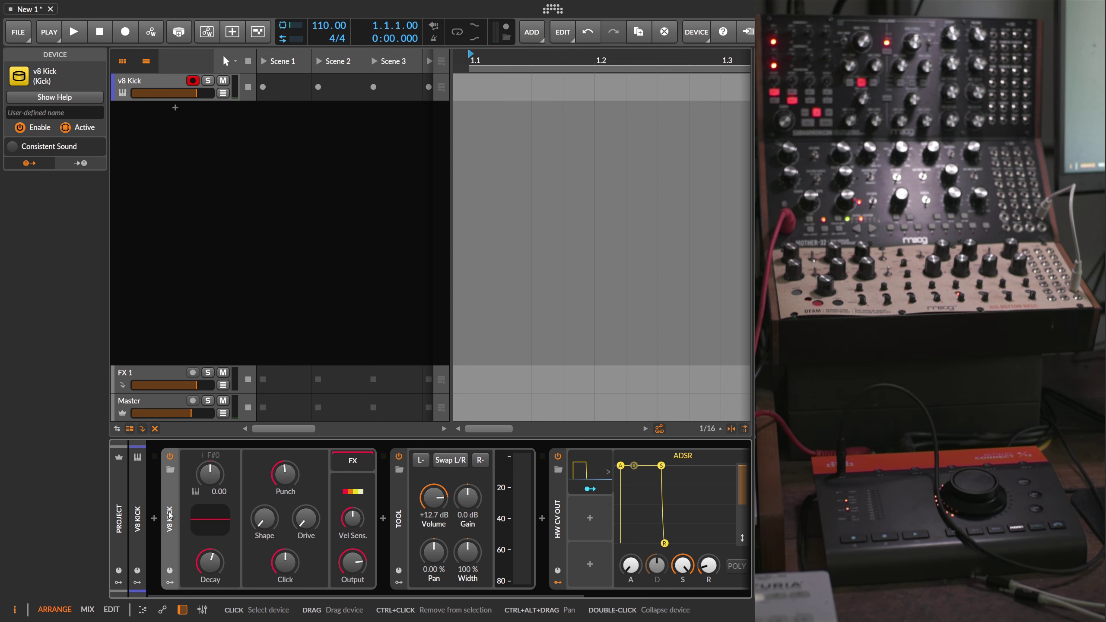
pyautogui.hotkey('ctrl', 'a')
pyautogui.press('Delete')
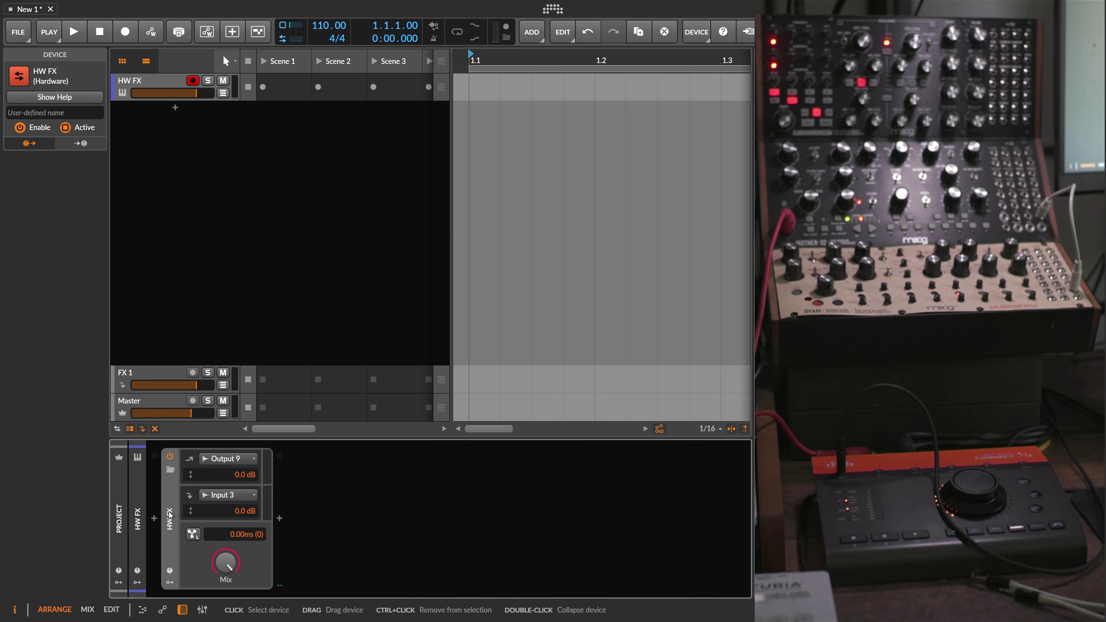
# Insert a Poly Grid device into the empty device chain.
pyautogui.click(156, 520)
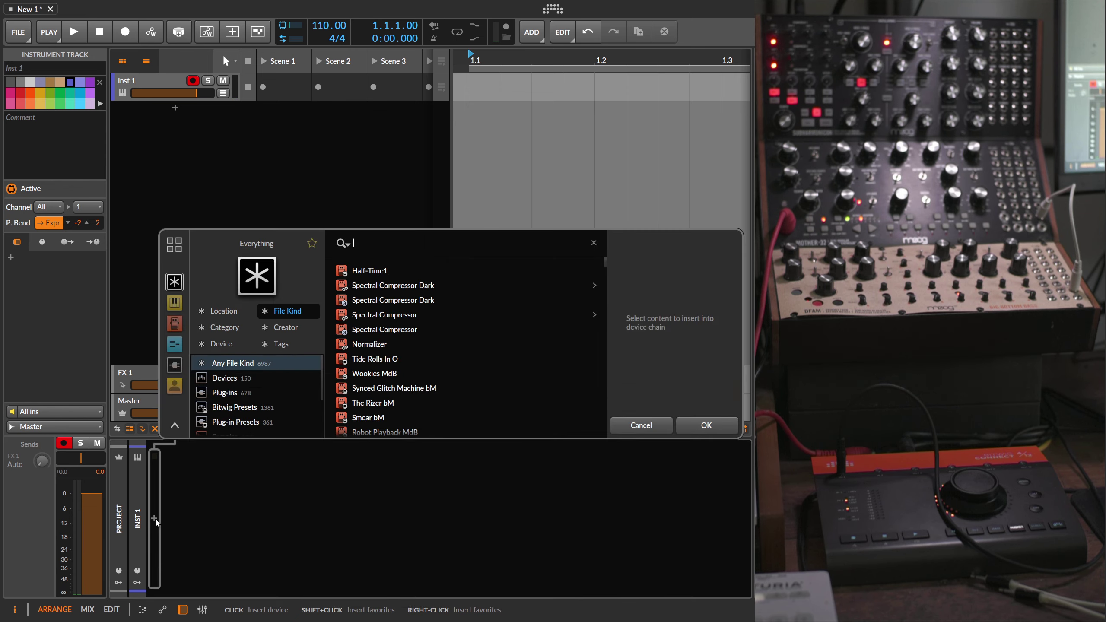
pyautogui.write('poly griu')
pyautogui.press('BackSpace')
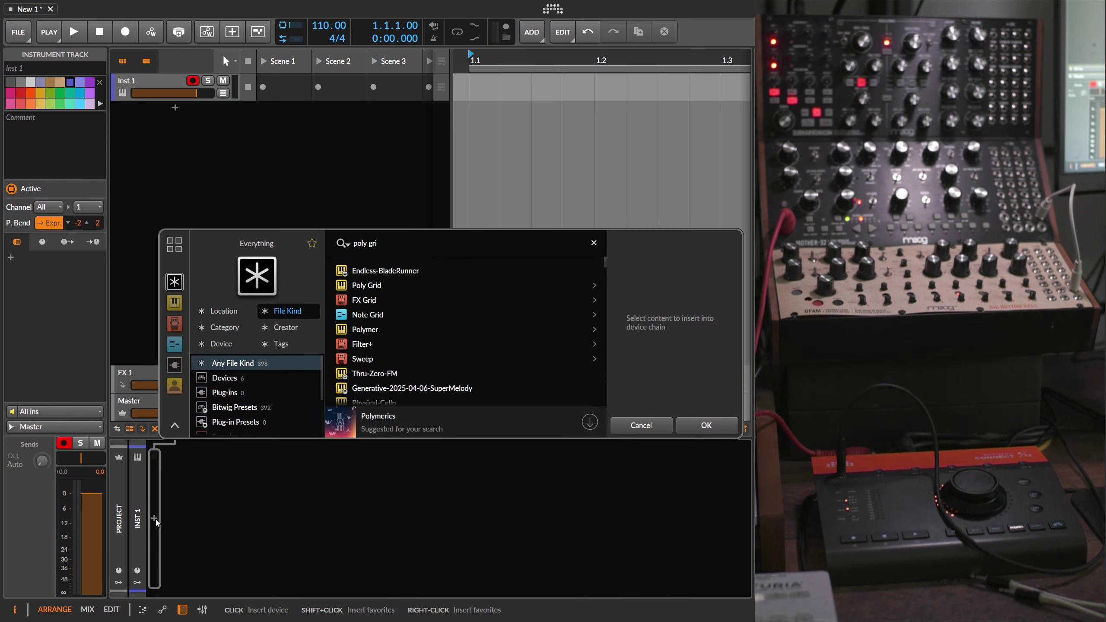
pyautogui.doubleClick(368, 286)
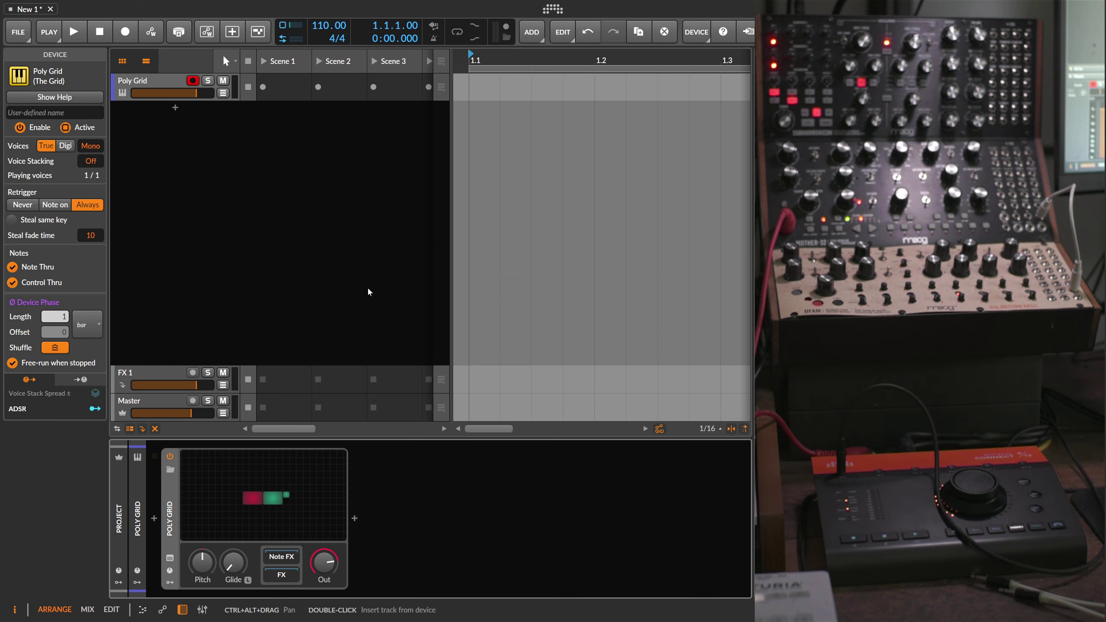
# Open the Poly Grid patch, remove every default module except Audio Out, and add a Noise module.
pyautogui.click(291, 468)
pyautogui.press('Delete')
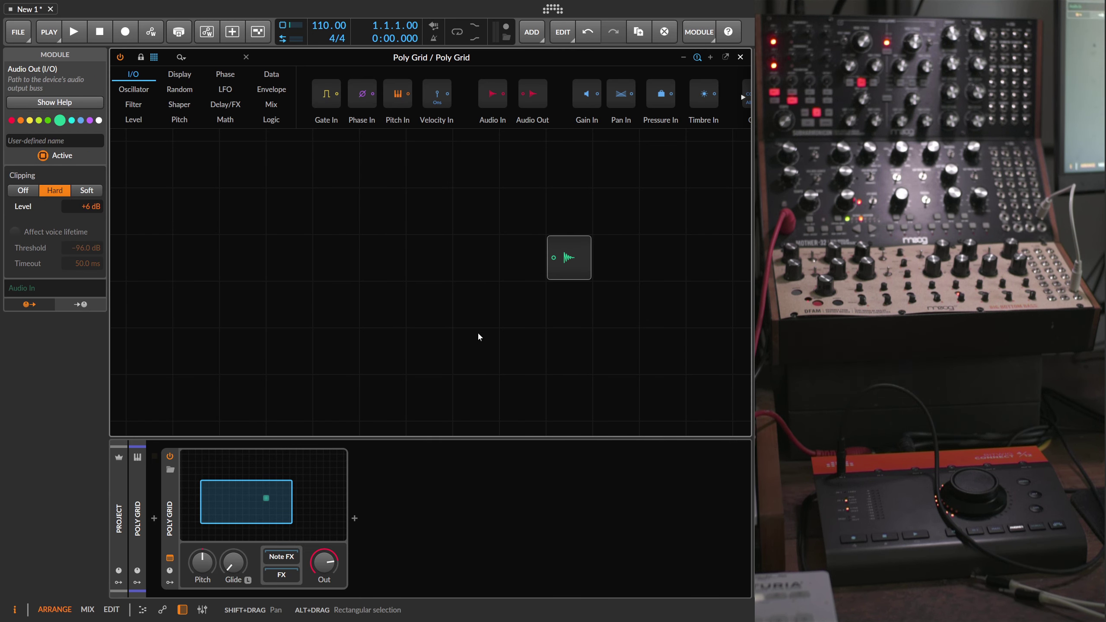
pyautogui.click(210, 56)
pyautogui.write('noise')
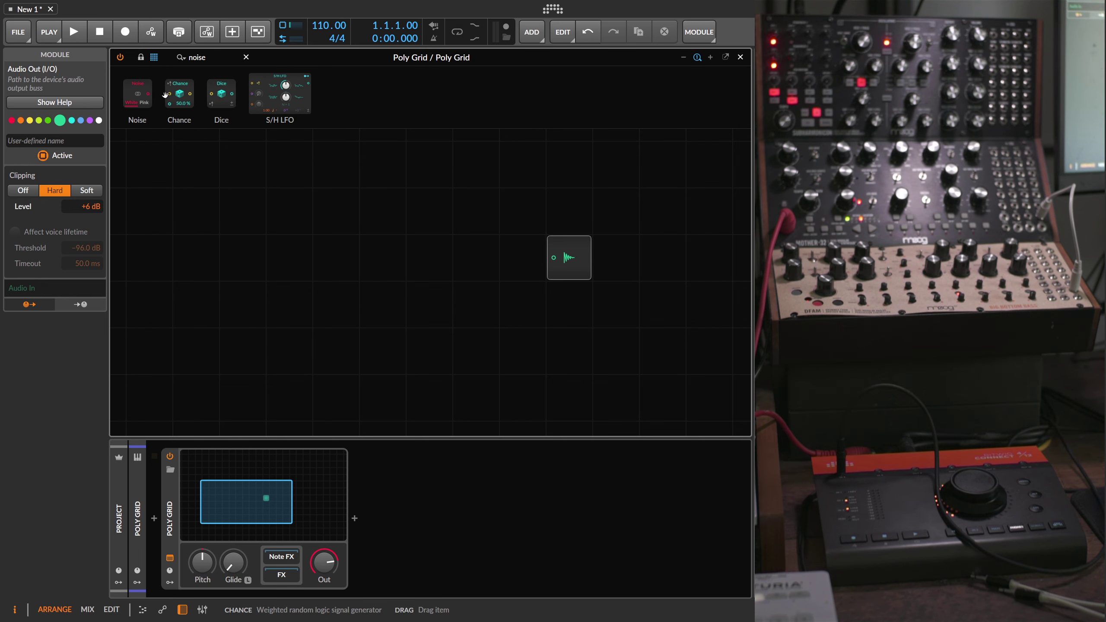
pyautogui.moveTo(143, 94); pyautogui.dragTo(242, 303)
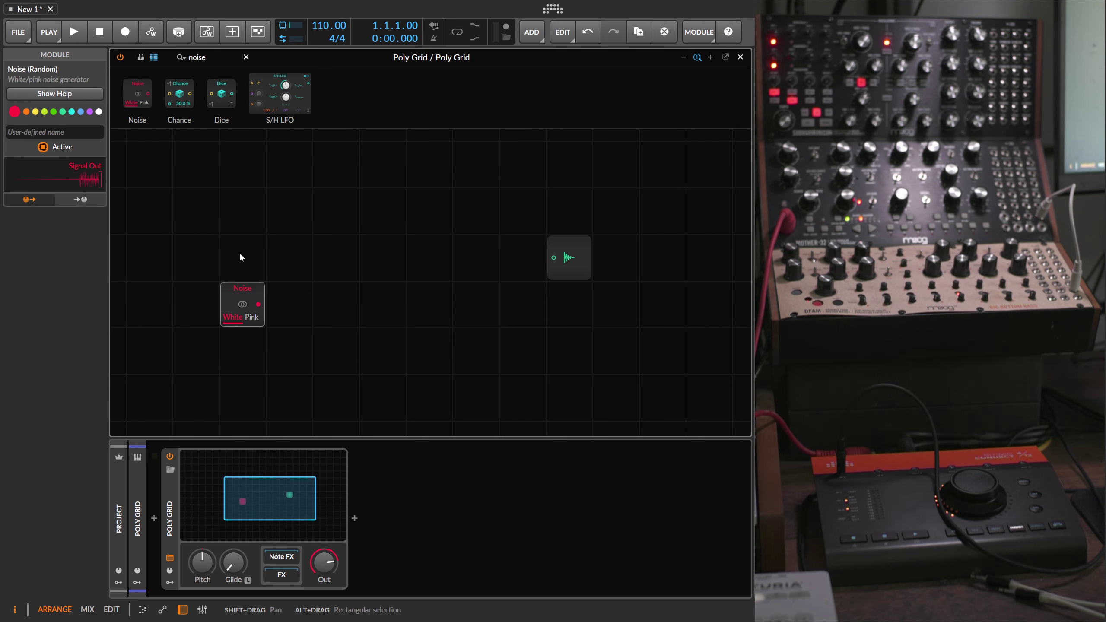
pyautogui.moveTo(239, 253); pyautogui.dragTo(271, 218)
pyautogui.moveTo(279, 262); pyautogui.dragTo(231, 217)
# Add an AD envelope module directly after the Noise module so that it receives the noise signal.
pyautogui.doubleClick(216, 60)
pyautogui.write('ad')
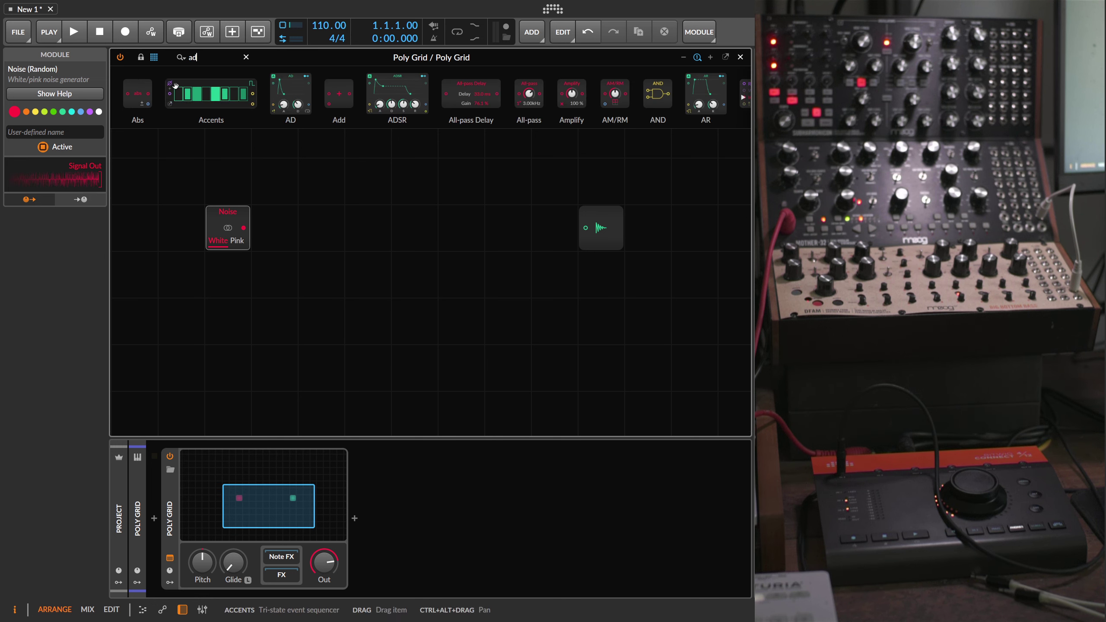
pyautogui.moveTo(131, 104); pyautogui.dragTo(313, 288)
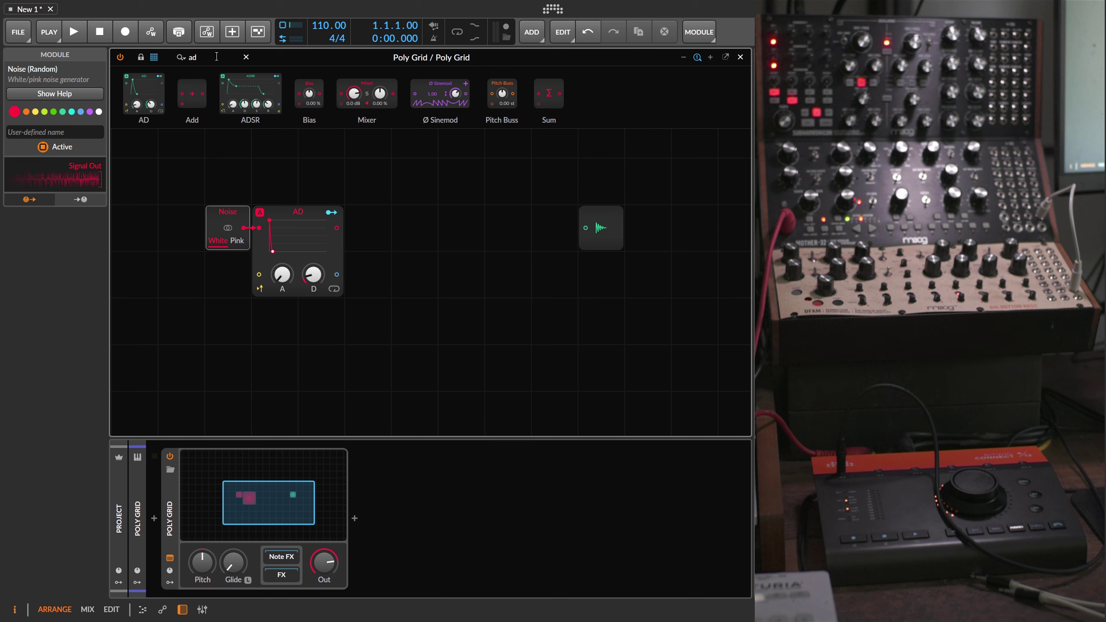
# Place HW Out and CV Out modules, remove the HW Out, and position the CV Out beside the AD envelope.
pyautogui.write('hw')
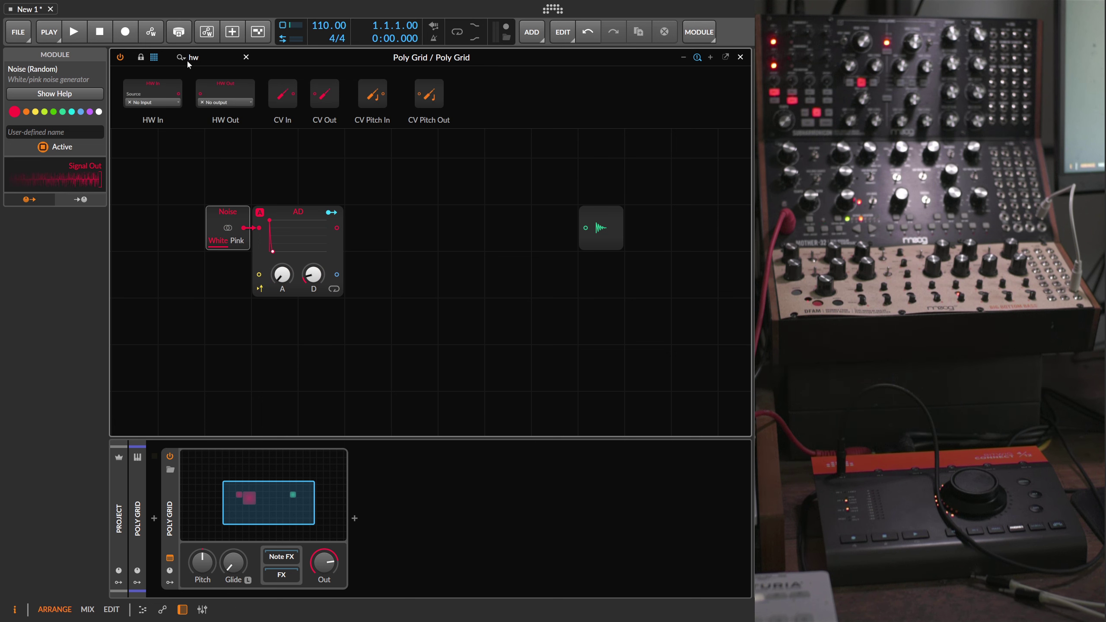
pyautogui.moveTo(225, 94); pyautogui.dragTo(421, 340)
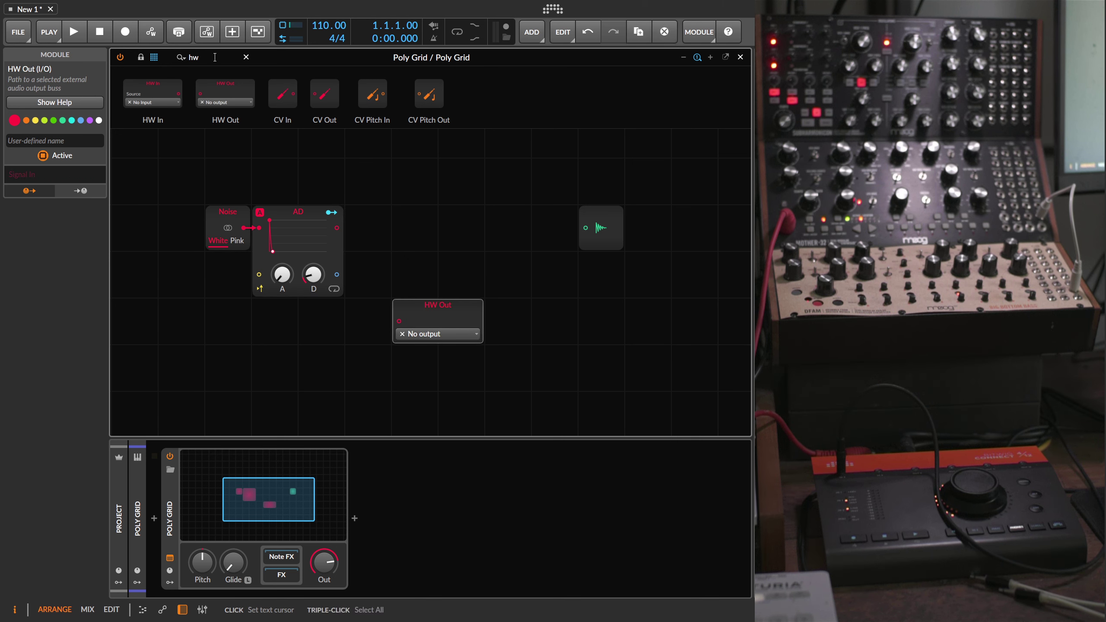
pyautogui.moveTo(324, 94); pyautogui.dragTo(400, 213)
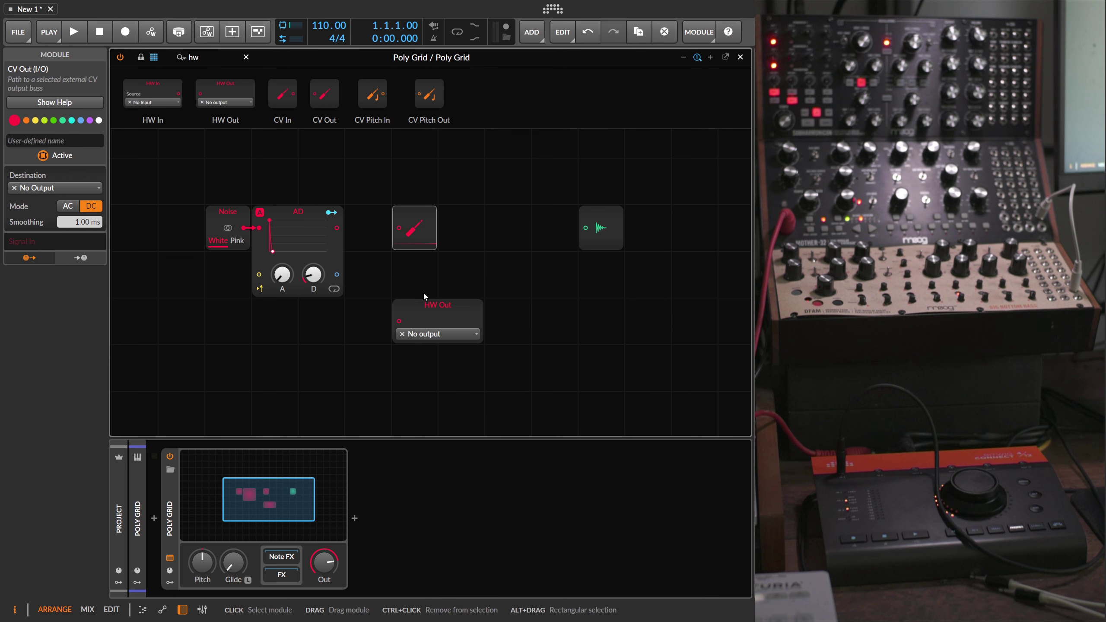
pyautogui.click(437, 317)
pyautogui.press('Delete')
pyautogui.moveTo(421, 223); pyautogui.dragTo(417, 266)
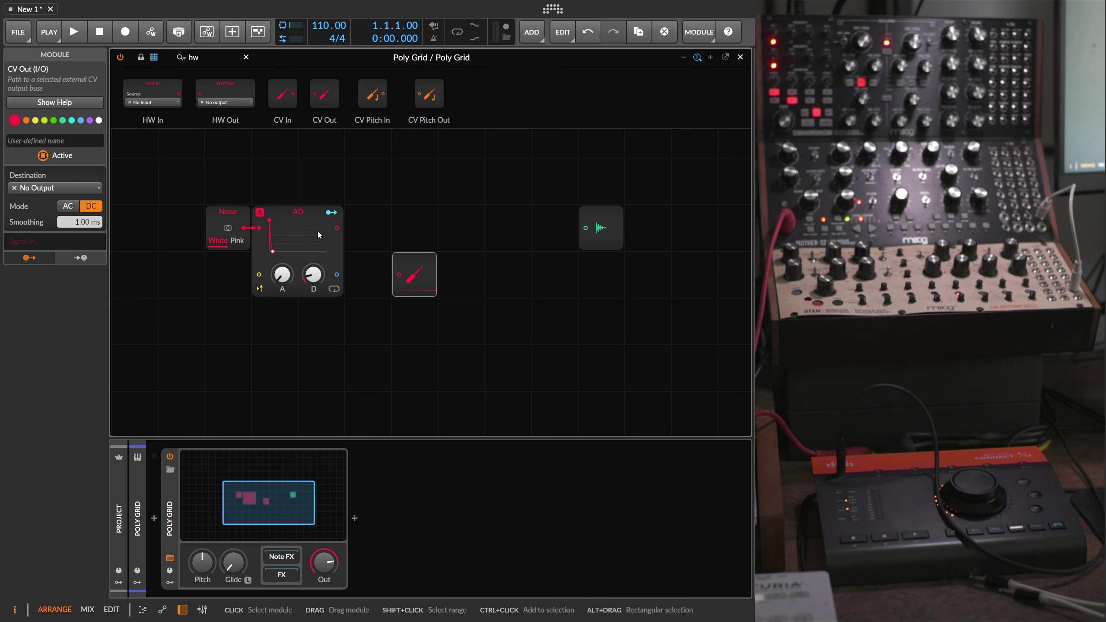
# Connect the AD envelope's signal output to the CV Out and set its destination to Bitwig Connect Output 9.
pyautogui.moveTo(336, 228); pyautogui.dragTo(408, 280)
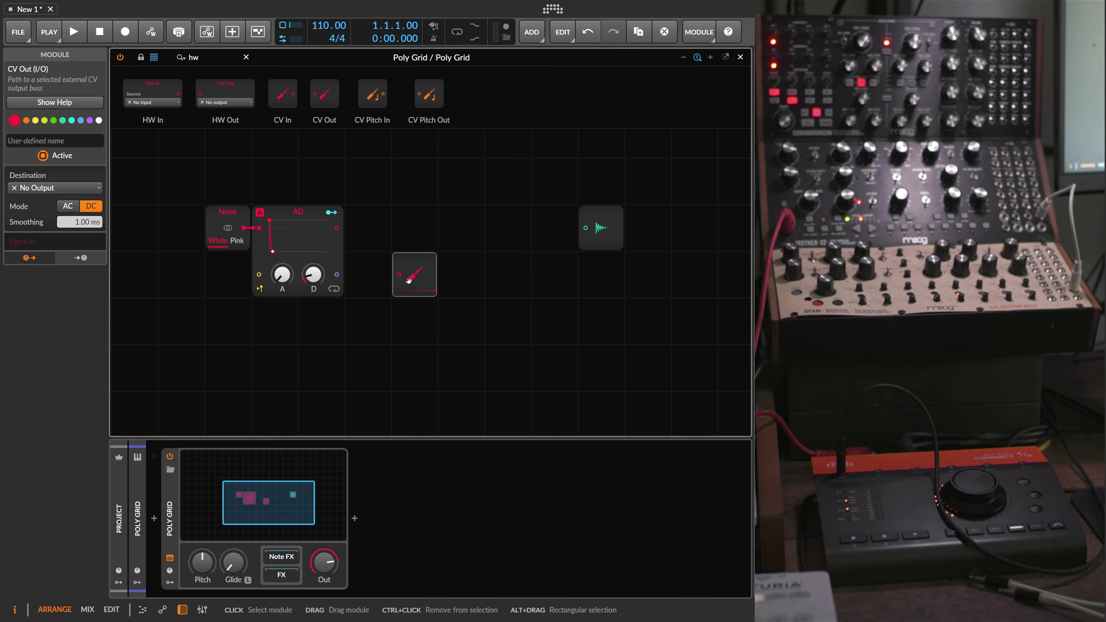
pyautogui.moveTo(336, 228); pyautogui.dragTo(399, 274)
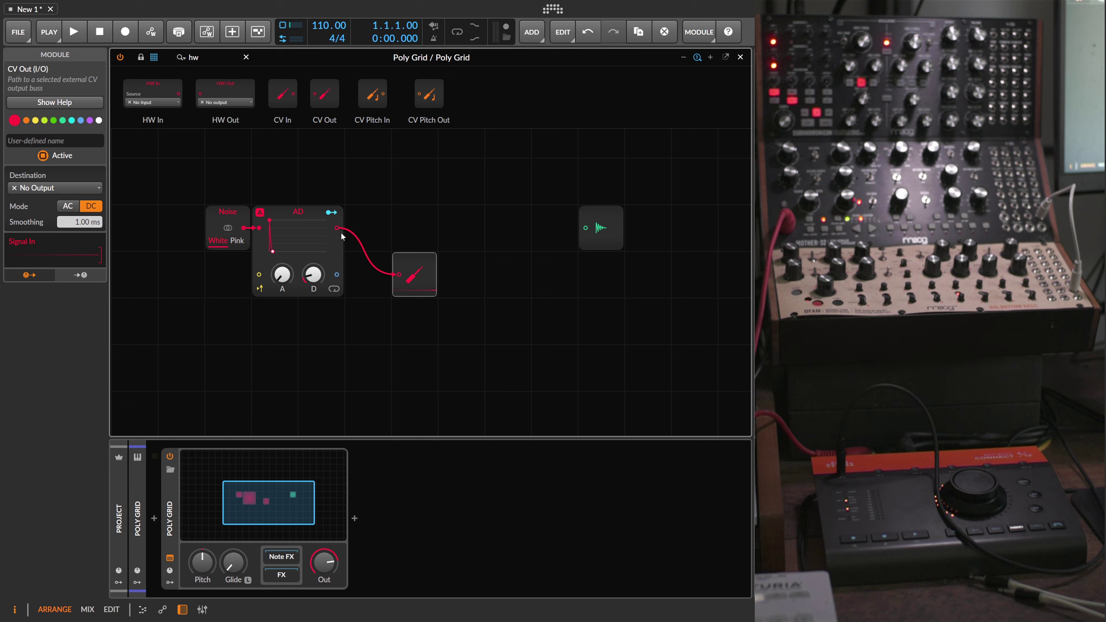
pyautogui.click(67, 188)
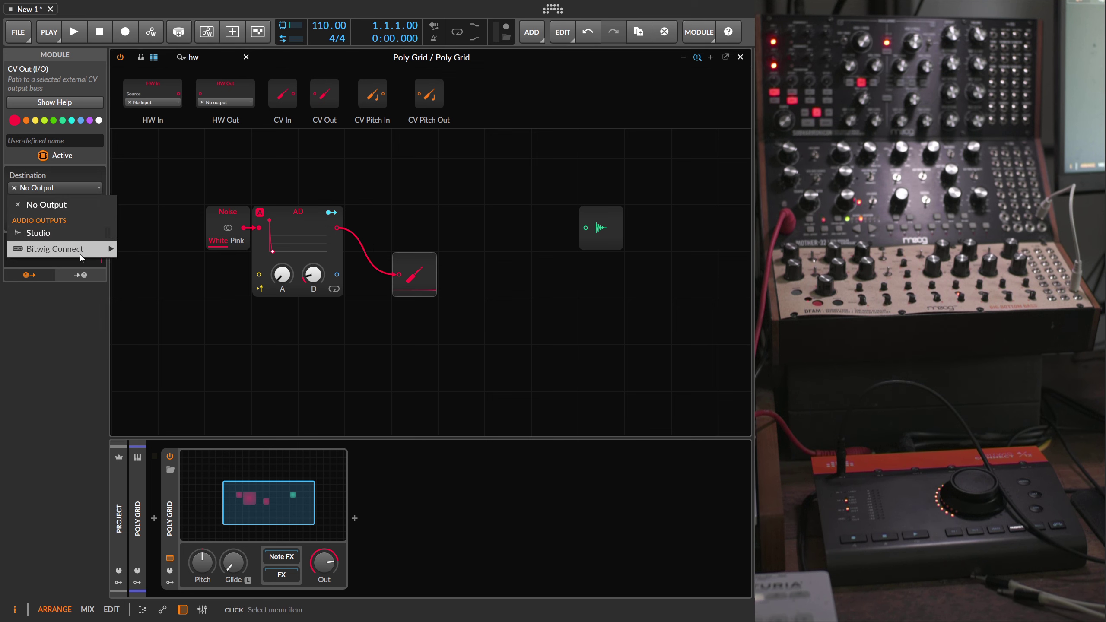
pyautogui.moveTo(80, 258)
pyautogui.click(165, 488)
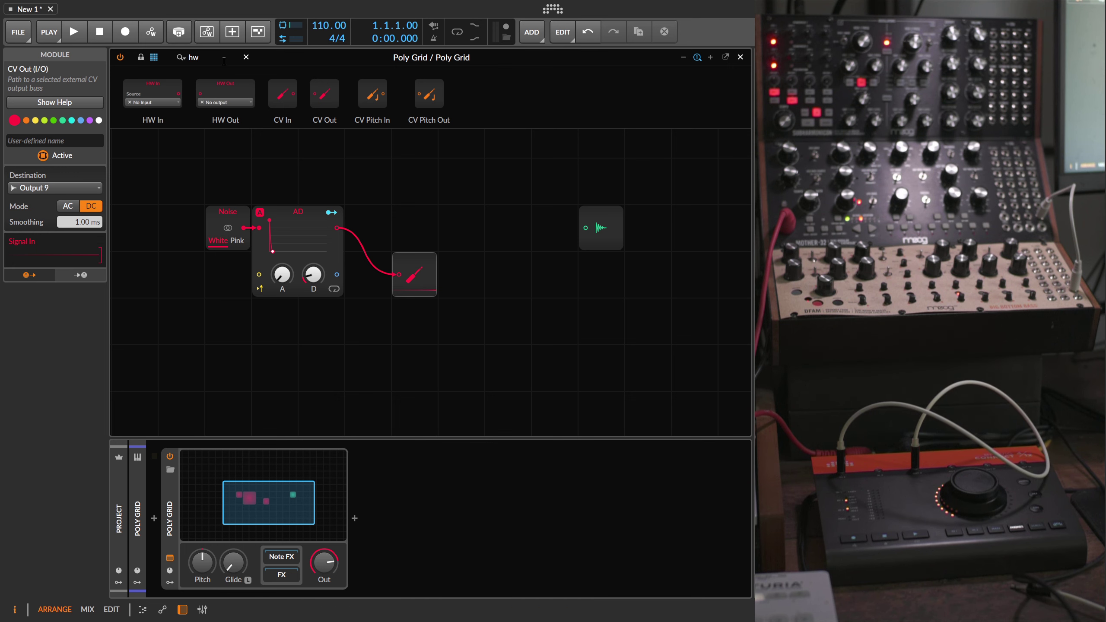
# Add a CV In module above the AD, set its source to Bitwig Connect Input 3, and connect it to Audio Out.
pyautogui.moveTo(282, 94); pyautogui.dragTo(342, 184)
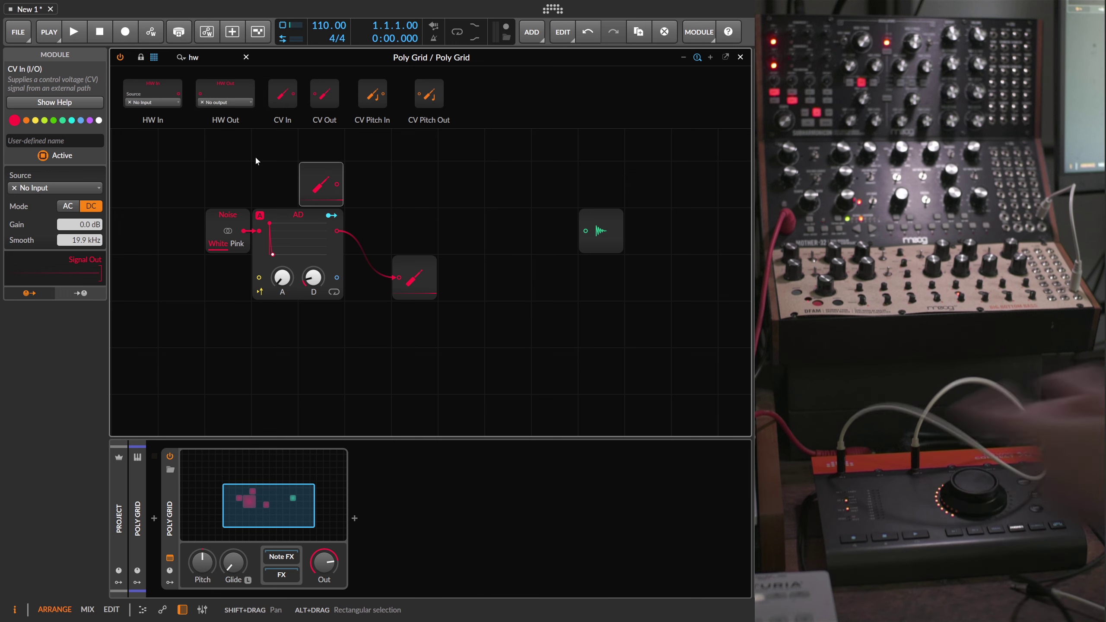
pyautogui.click(55, 188)
pyautogui.moveTo(65, 232)
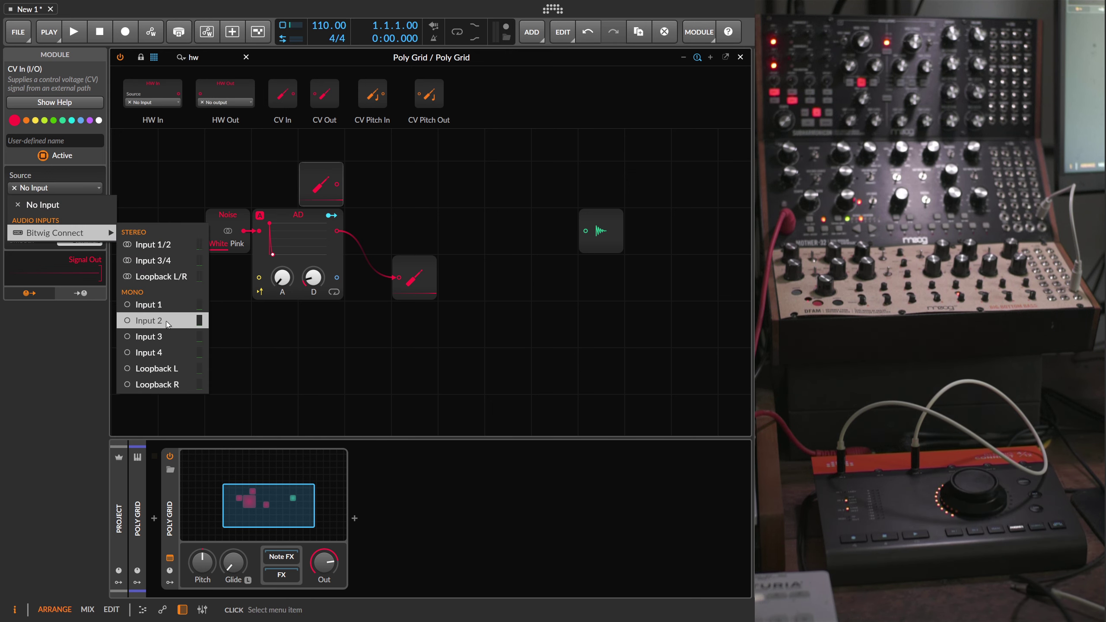
pyautogui.click(169, 335)
pyautogui.moveTo(342, 186); pyautogui.dragTo(586, 230)
# Insert a 50:50 Blend module before the CV Out and feed the CV In signal into its second input.
pyautogui.moveTo(197, 57); pyautogui.dragTo(445, 278)
pyautogui.write('blend')
pyautogui.moveTo(339, 185); pyautogui.dragTo(445, 292)
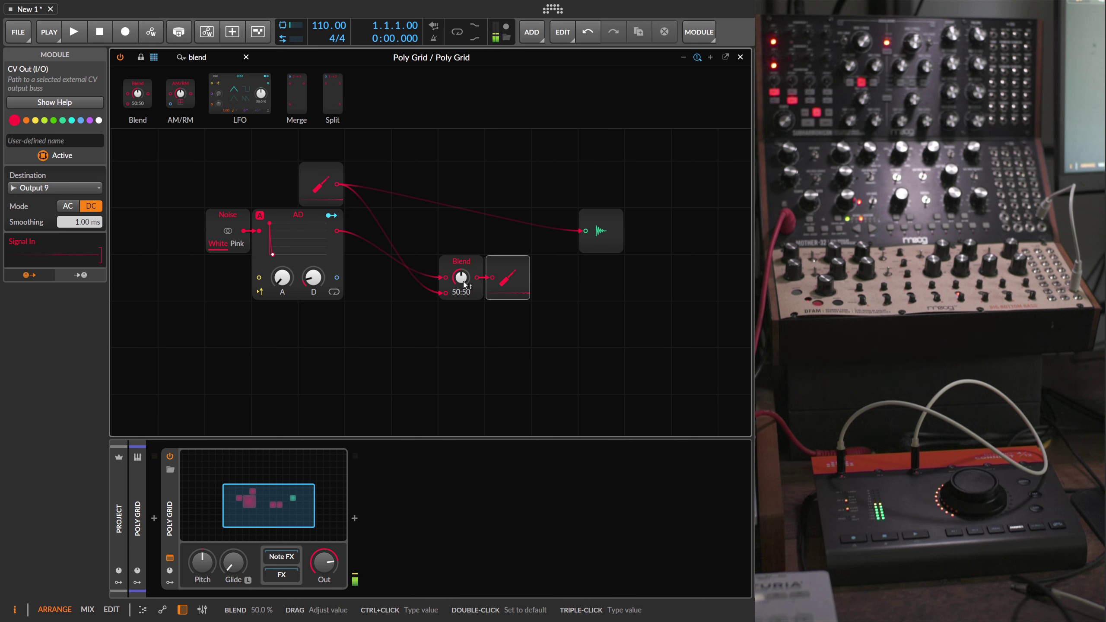
pyautogui.moveTo(462, 286); pyautogui.dragTo(462, 279)
# Check the buffer size options and latency in the Bitwig Connect Control Panel, keep 32 Samples, and return to the Poly Grid.
pyautogui.hotkey('alt', 'Tab')
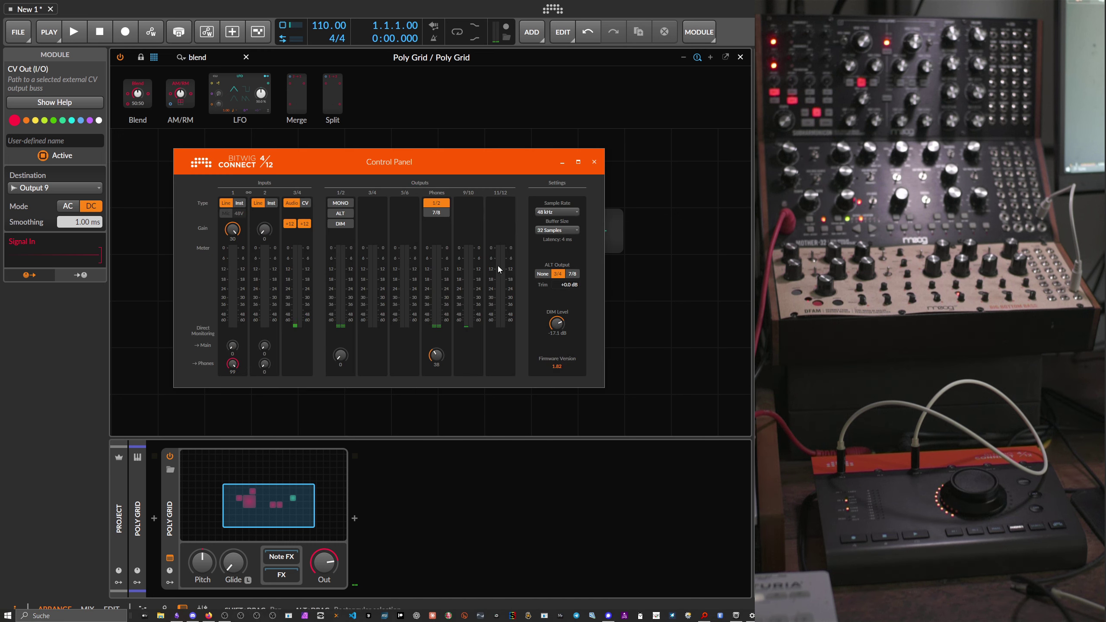
pyautogui.click(561, 230)
pyautogui.click(549, 239)
pyautogui.click(560, 231)
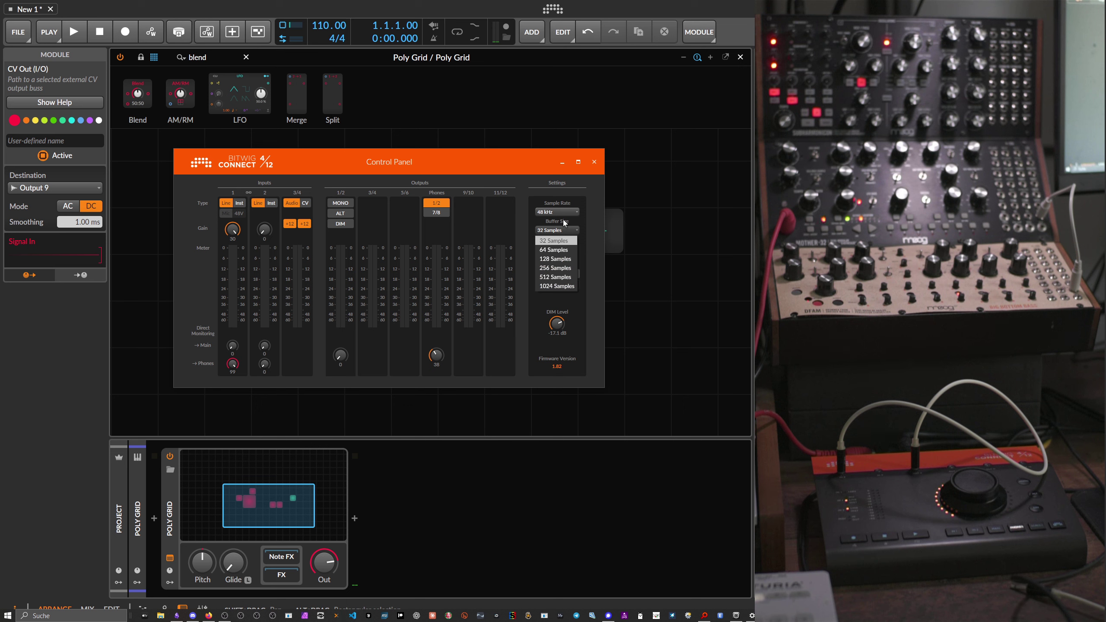
pyautogui.click(563, 221)
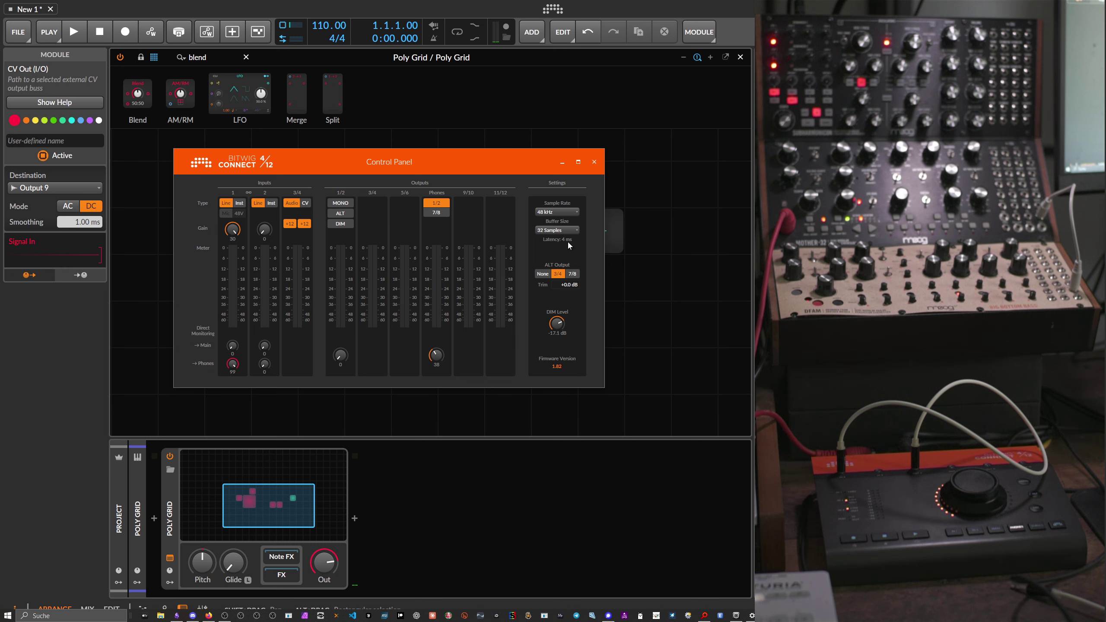
pyautogui.click(563, 164)
# Insert a Delay module between the CV In and the Blend's second input and set its time to about 117 ms.
pyautogui.click(298, 221)
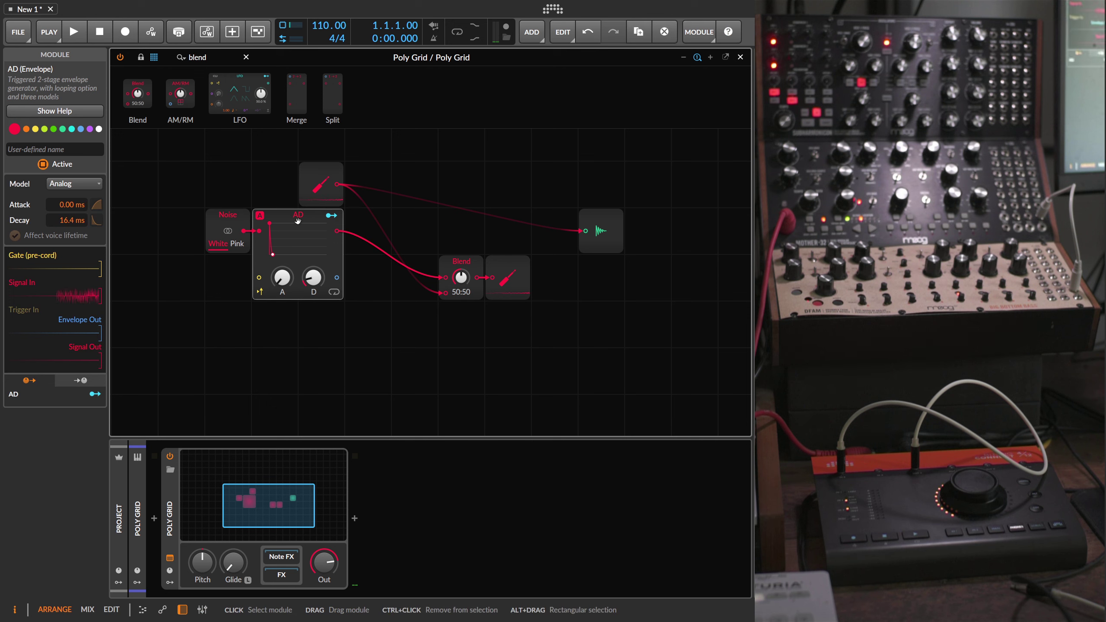
pyautogui.write('de')
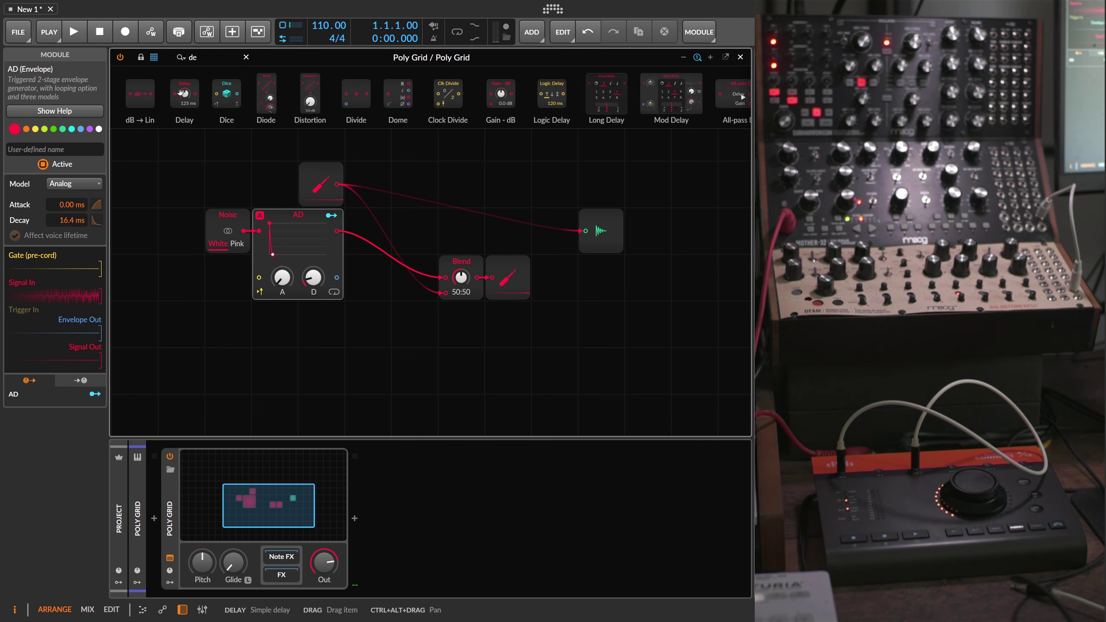
pyautogui.write('lay')
pyautogui.moveTo(157, 106); pyautogui.dragTo(414, 307)
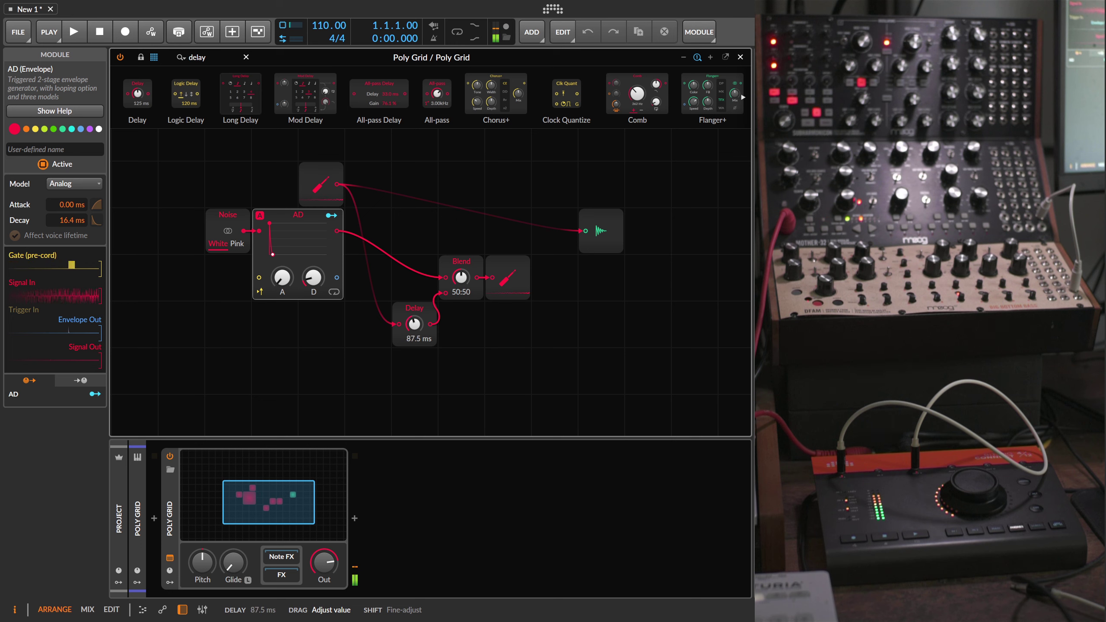
pyautogui.moveTo(414, 324); pyautogui.dragTo(414, 321)
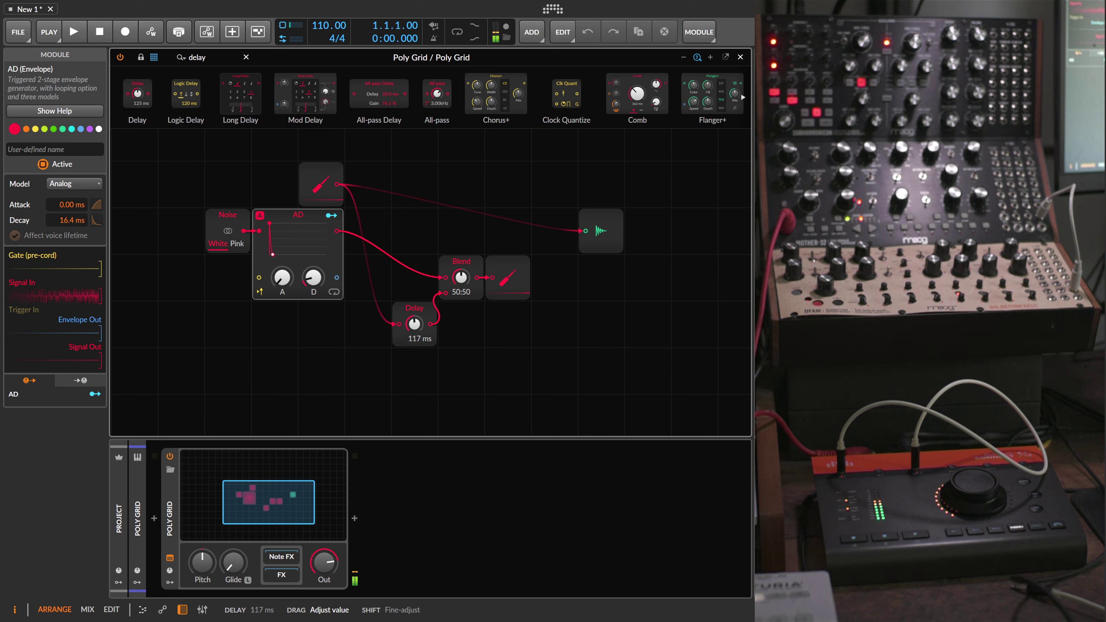
# Insert an Amplify module at 800 % between the AD and the Blend's first input and shorten the Delay time to 0.81 ms.
pyautogui.moveTo(414, 324); pyautogui.dragTo(414, 335)
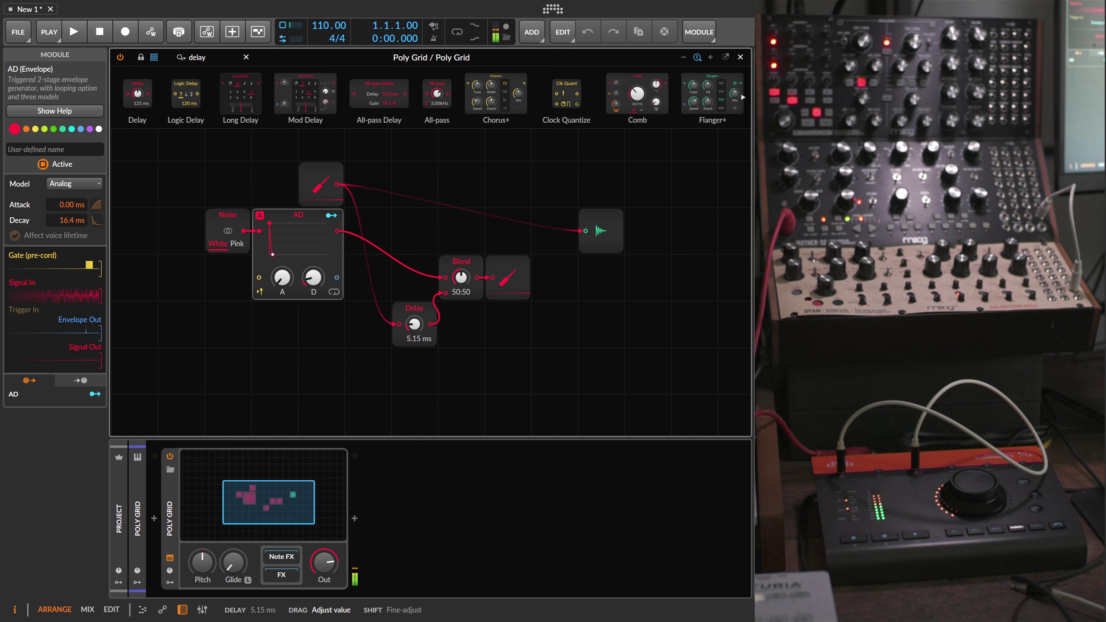
pyautogui.moveTo(414, 323); pyautogui.dragTo(414, 322)
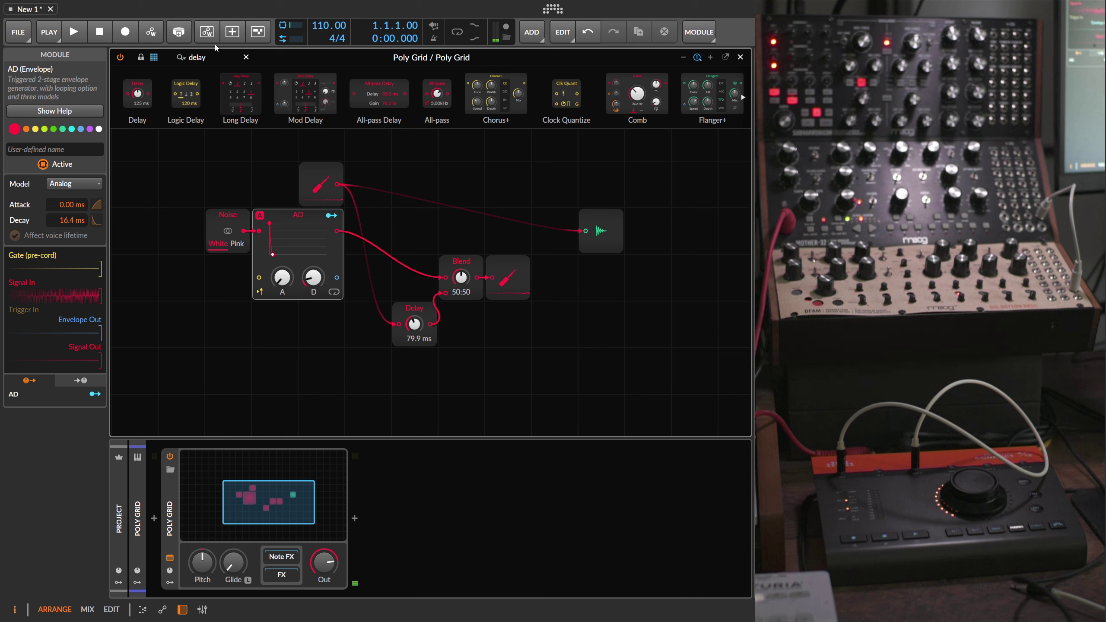
pyautogui.click(200, 57)
pyautogui.write('amp')
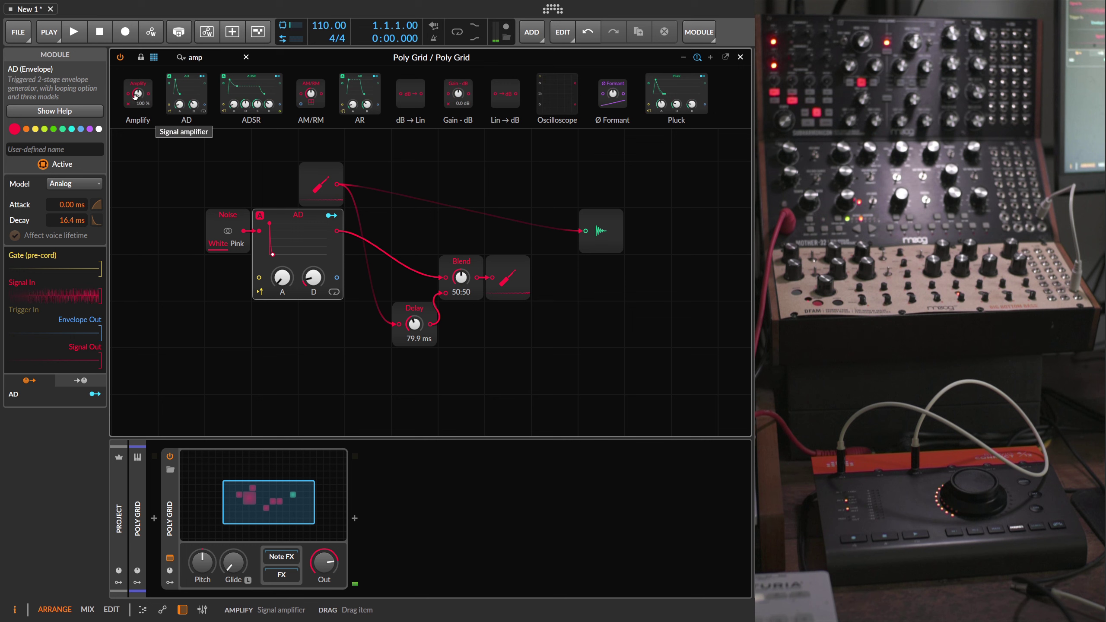
pyautogui.moveTo(136, 95); pyautogui.dragTo(414, 262)
pyautogui.moveTo(414, 324); pyautogui.dragTo(415, 322)
pyautogui.moveTo(414, 277); pyautogui.dragTo(415, 275)
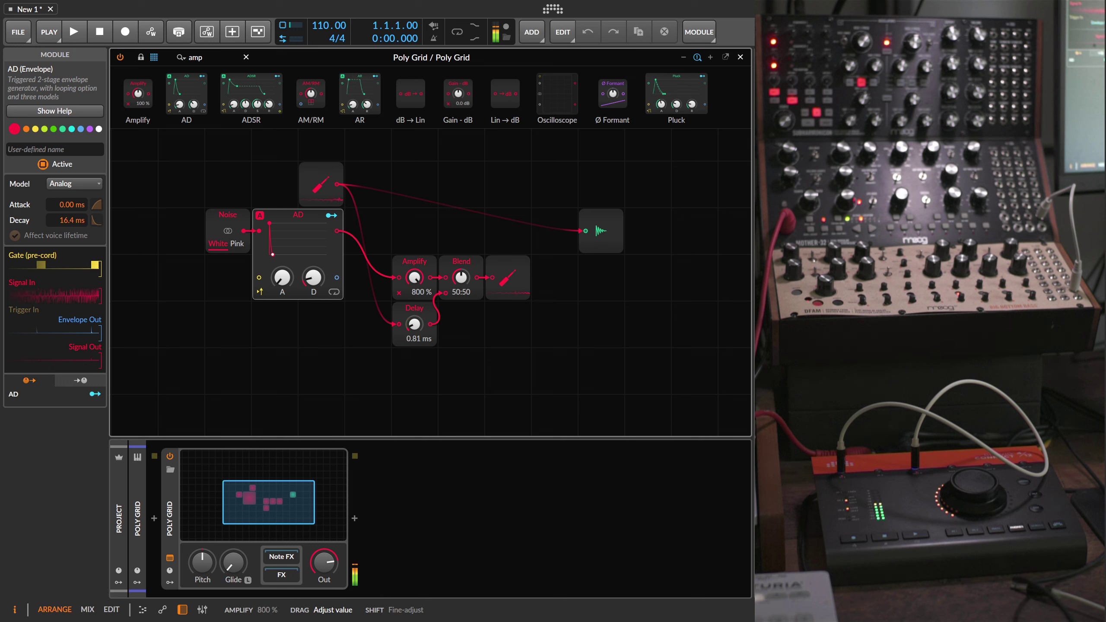
# Try a shorter AD decay of 10.7 ms and undo the change.
pyautogui.moveTo(313, 277); pyautogui.dragTo(313, 282)
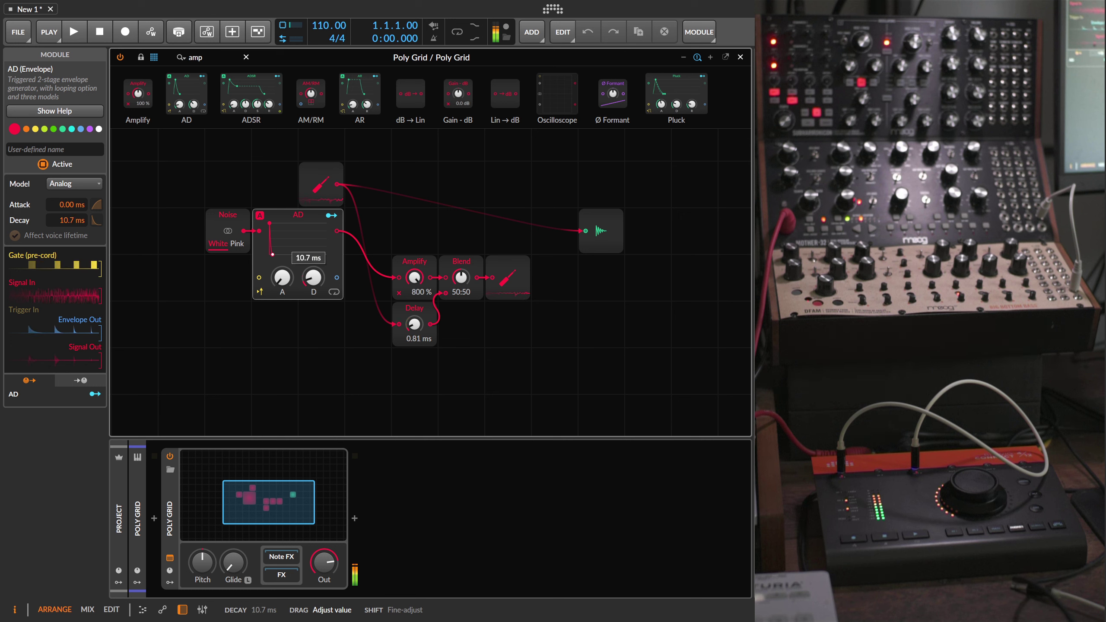
pyautogui.hotkey('ctrl', 'z')
pyautogui.hotkey('ctrl', 'shift', 'z')
pyautogui.hotkey('ctrl', 'z')
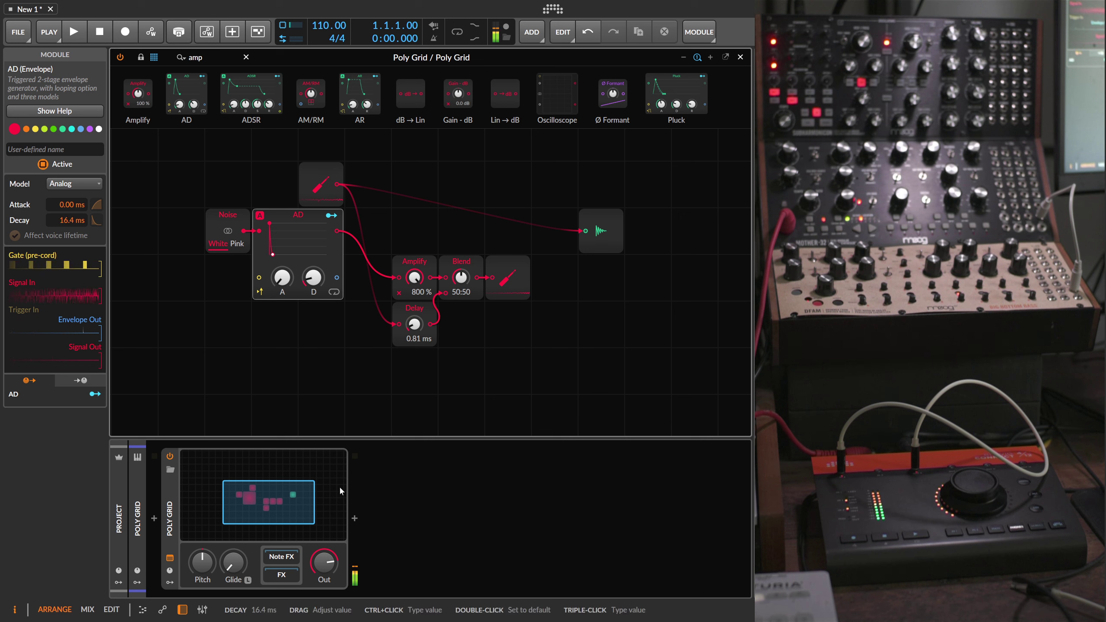
# Try a Delay time of 4.05 ms and settle on 0.16 ms.
pyautogui.moveTo(414, 324); pyautogui.dragTo(414, 323)
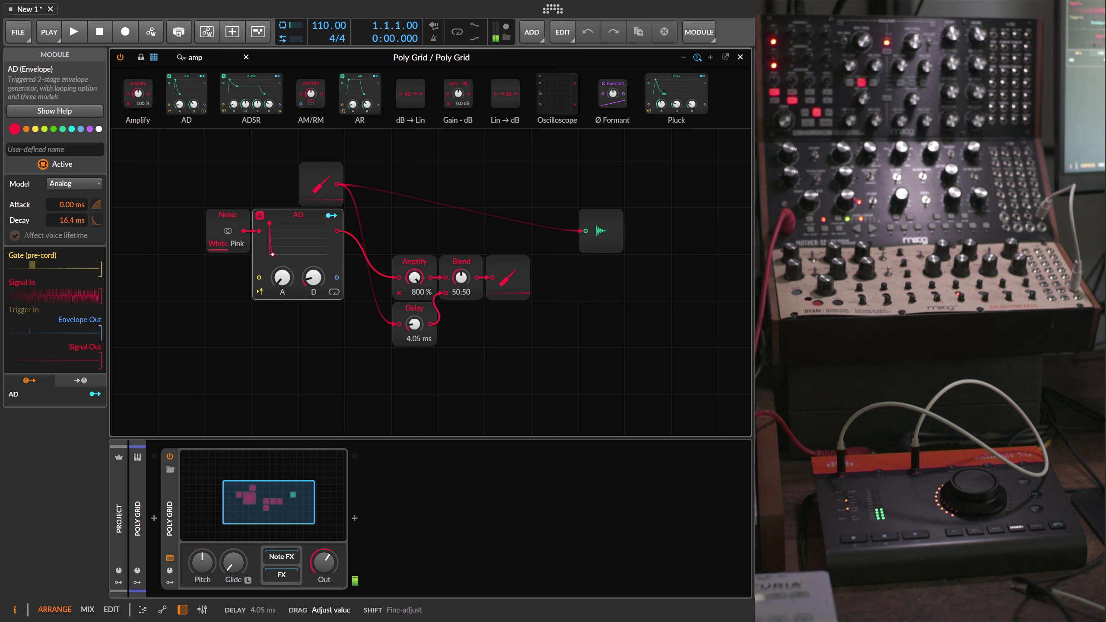
pyautogui.moveTo(414, 324)
pyautogui.mouseDown()
pyautogui.moveTo(414, 307)
pyautogui.moveTo(415, 328)
pyautogui.mouseUp()
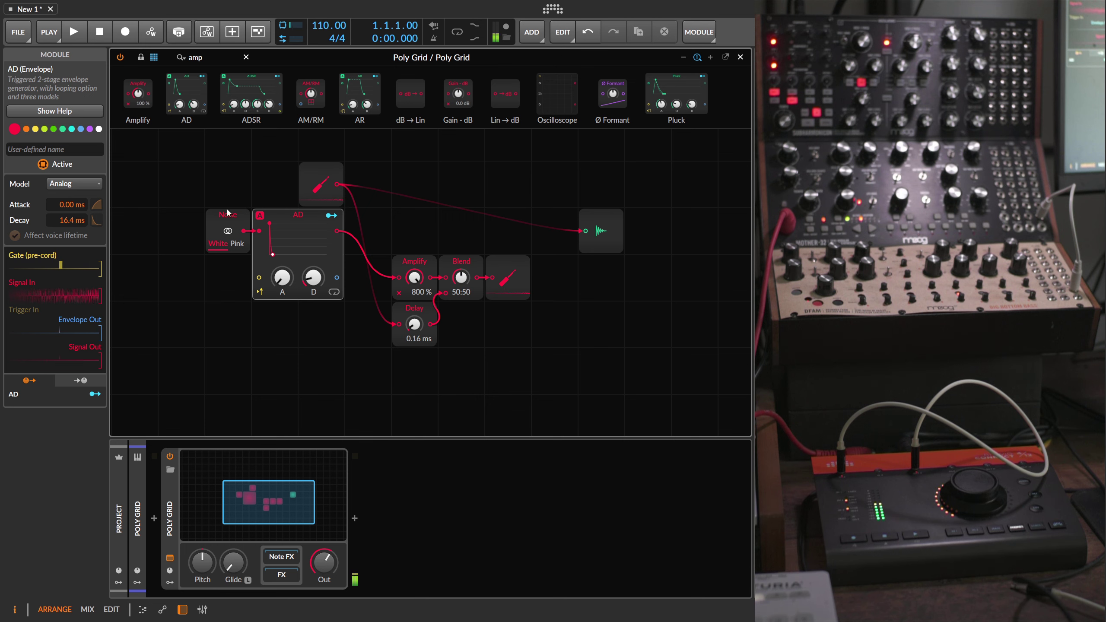
# Replace the Noise module with a Sine oscillator feeding the AD and lengthen the AD's decay.
pyautogui.write('sine')
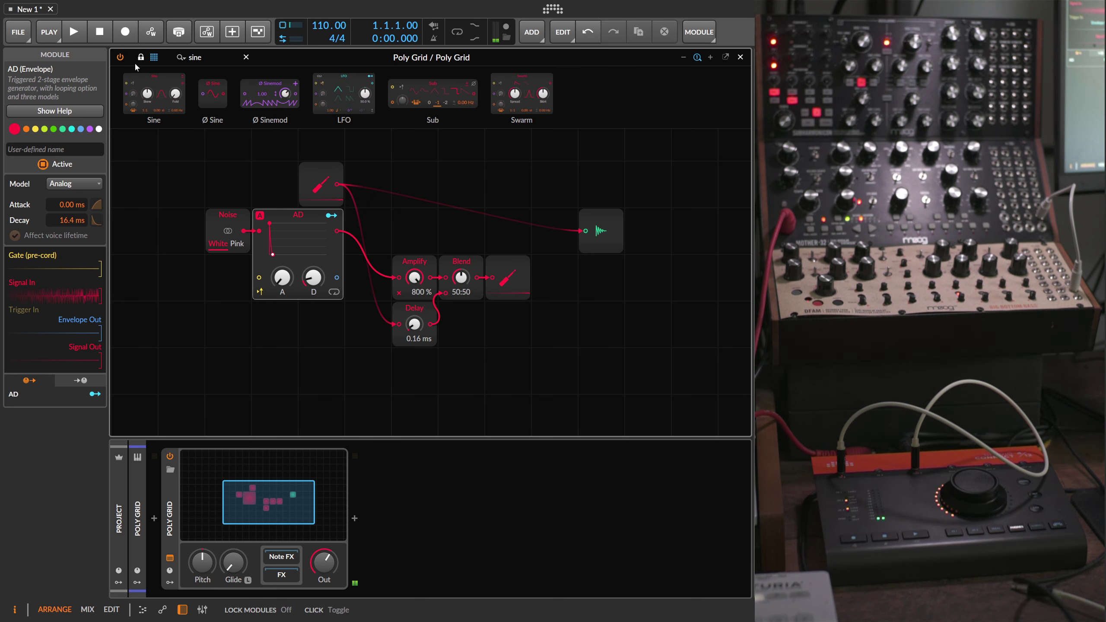
pyautogui.moveTo(152, 90); pyautogui.dragTo(225, 209)
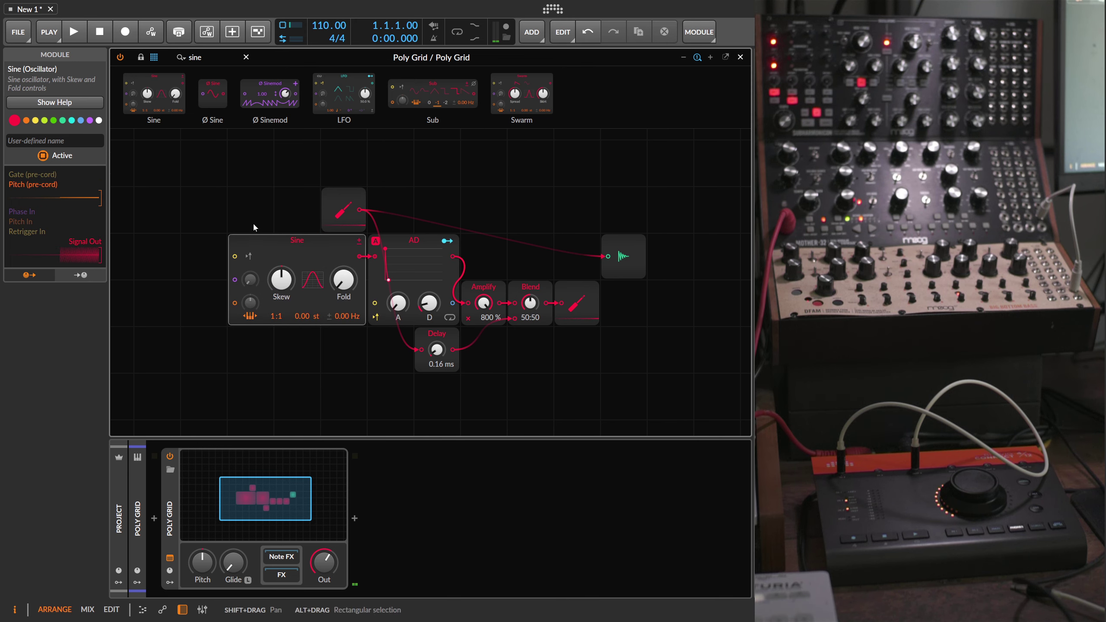
pyautogui.moveTo(429, 303); pyautogui.dragTo(429, 282)
# Delete the Amplify module and rearrange the Delay, CV In, Blend and CV Out modules around the Sine and AD.
pyautogui.moveTo(659, 324); pyautogui.dragTo(547, 291)
pyautogui.moveTo(449, 338); pyautogui.dragTo(448, 384)
pyautogui.click(530, 286)
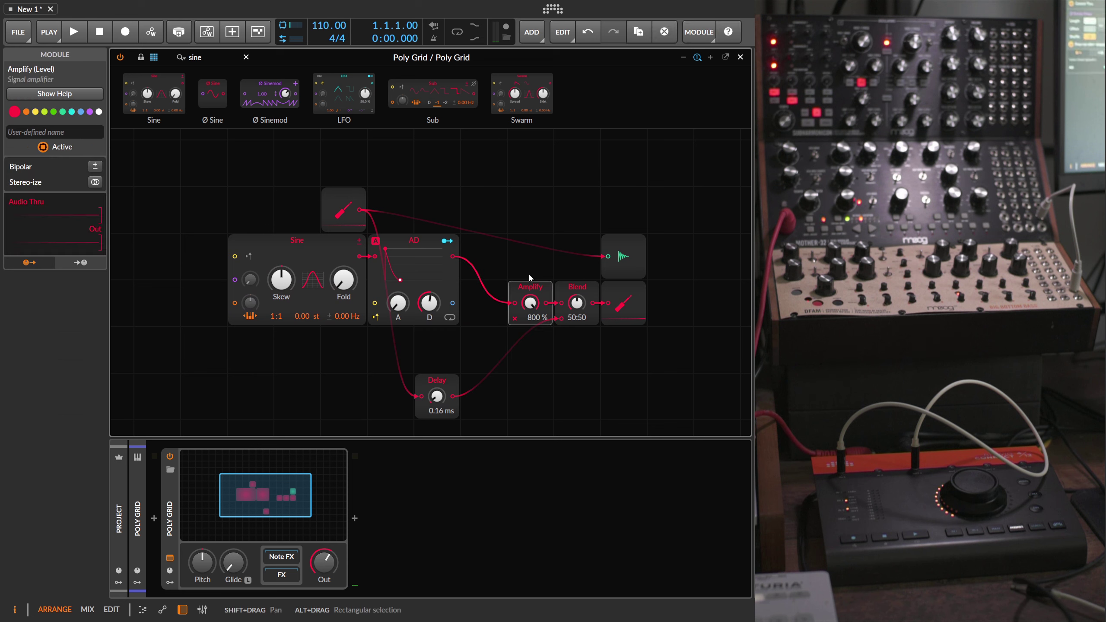
pyautogui.press('Delete')
pyautogui.moveTo(354, 197); pyautogui.dragTo(205, 183)
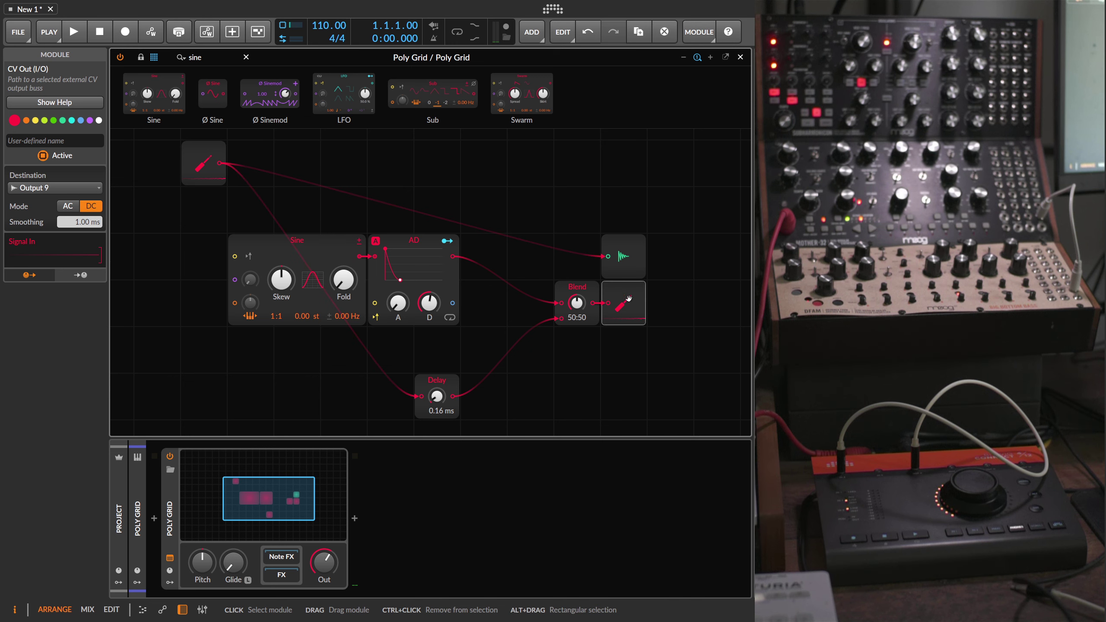
pyautogui.moveTo(587, 312); pyautogui.dragTo(541, 312)
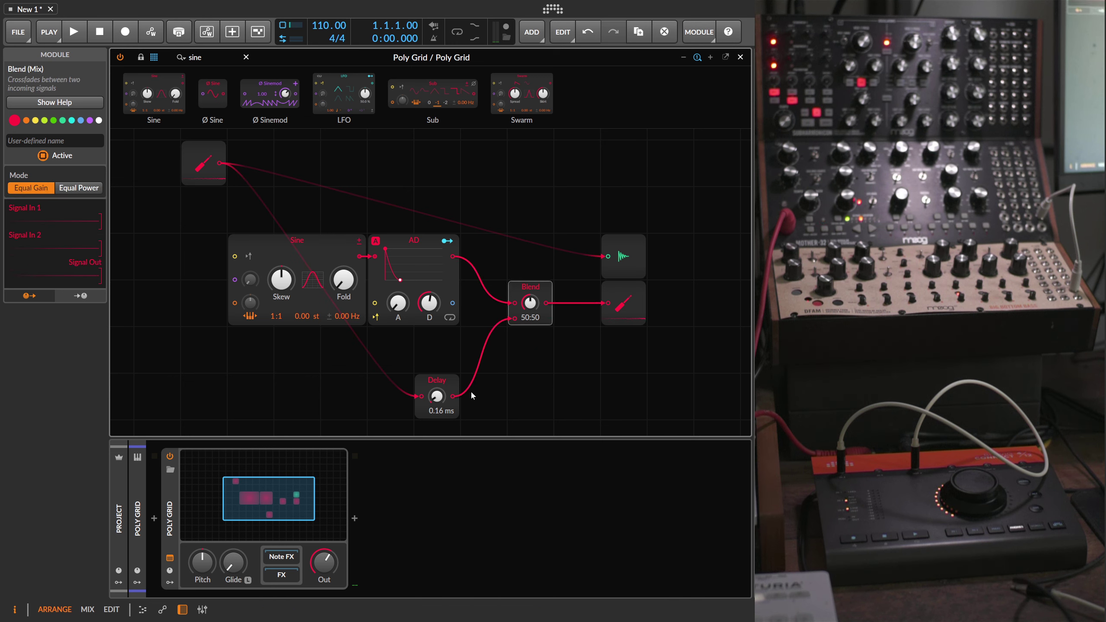
# Delete the Delay and Blend modules and move the CV Out closer to the AD.
pyautogui.click(437, 382)
pyautogui.press('Delete')
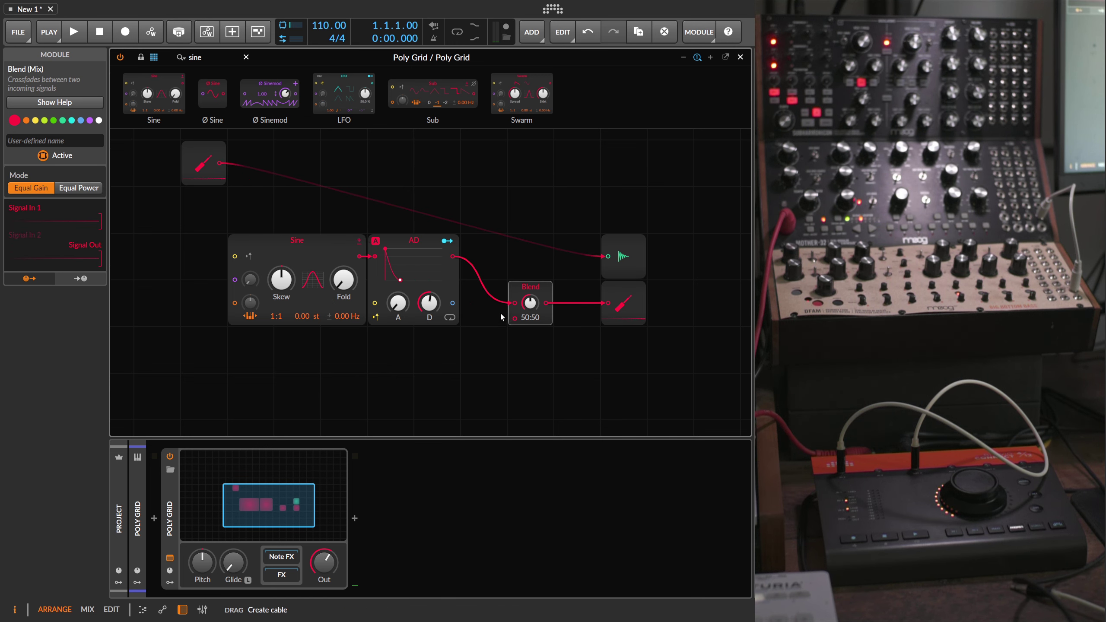
pyautogui.press('Delete')
pyautogui.moveTo(627, 305); pyautogui.dragTo(581, 305)
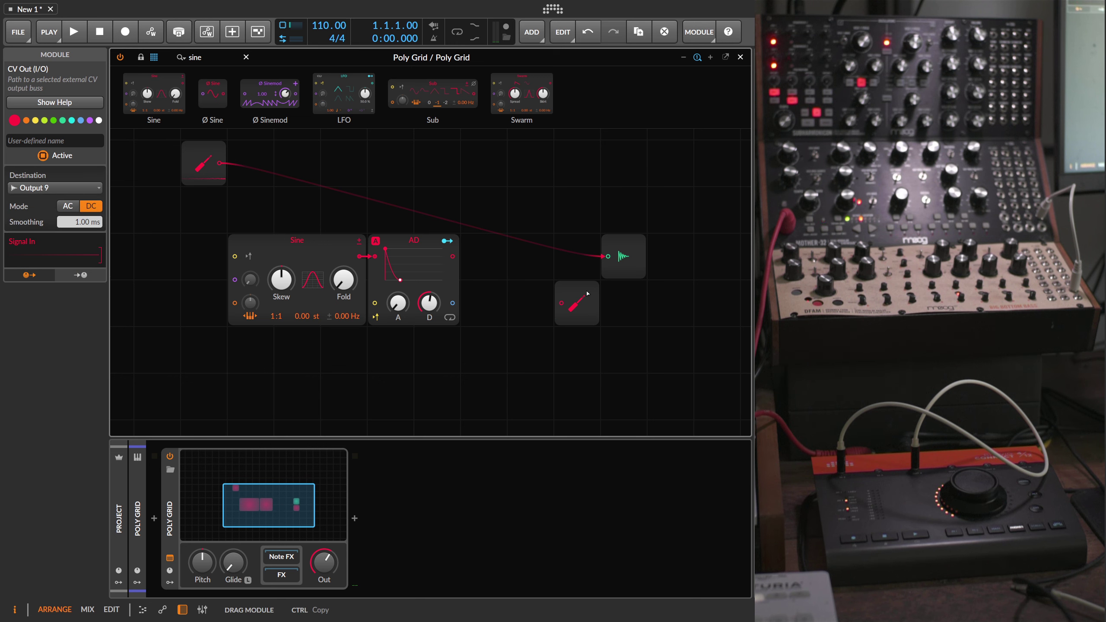
# Patch the CV In into the Sine's phase input and the AD output into both Audio Out and the CV Out, placed lower.
pyautogui.moveTo(226, 264); pyautogui.dragTo(235, 279)
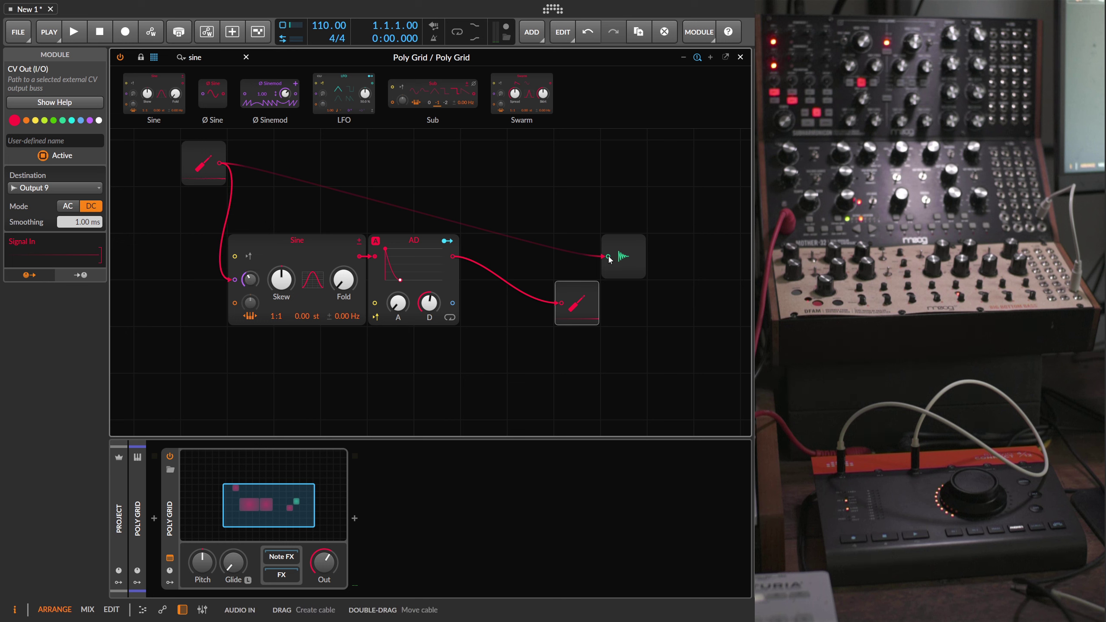
pyautogui.moveTo(607, 256)
pyautogui.mouseDown()
pyautogui.moveTo(493, 256)
pyautogui.moveTo(608, 257)
pyautogui.mouseUp()
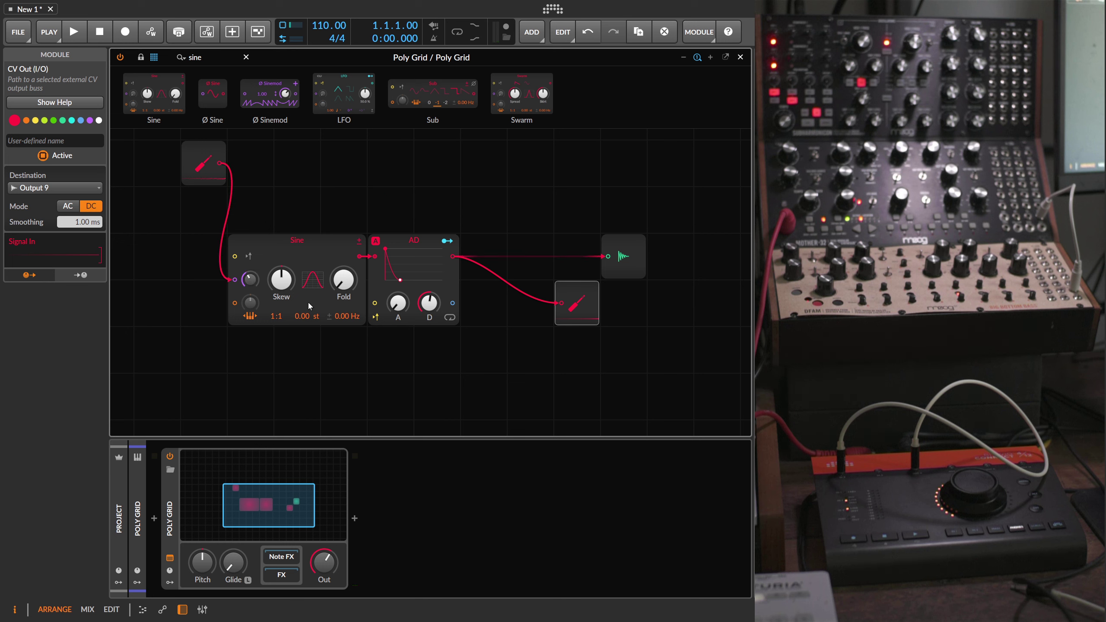
pyautogui.moveTo(581, 312); pyautogui.dragTo(581, 360)
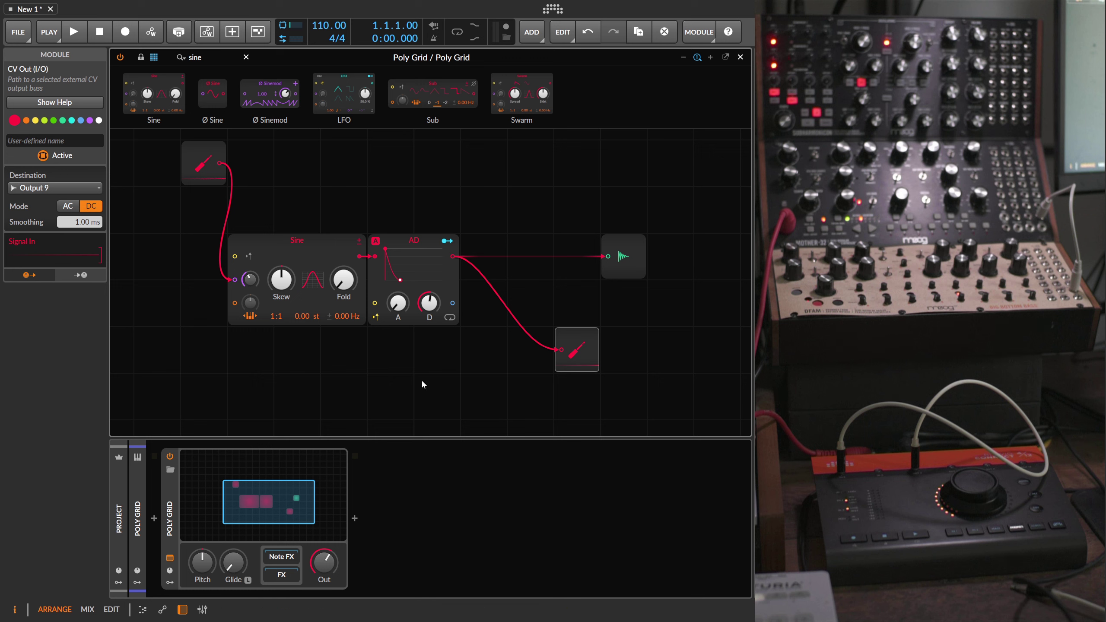
# Inspect the CV In and Sine modules and reduce the Sine's phase modulation amount to about 20 %.
pyautogui.click(203, 165)
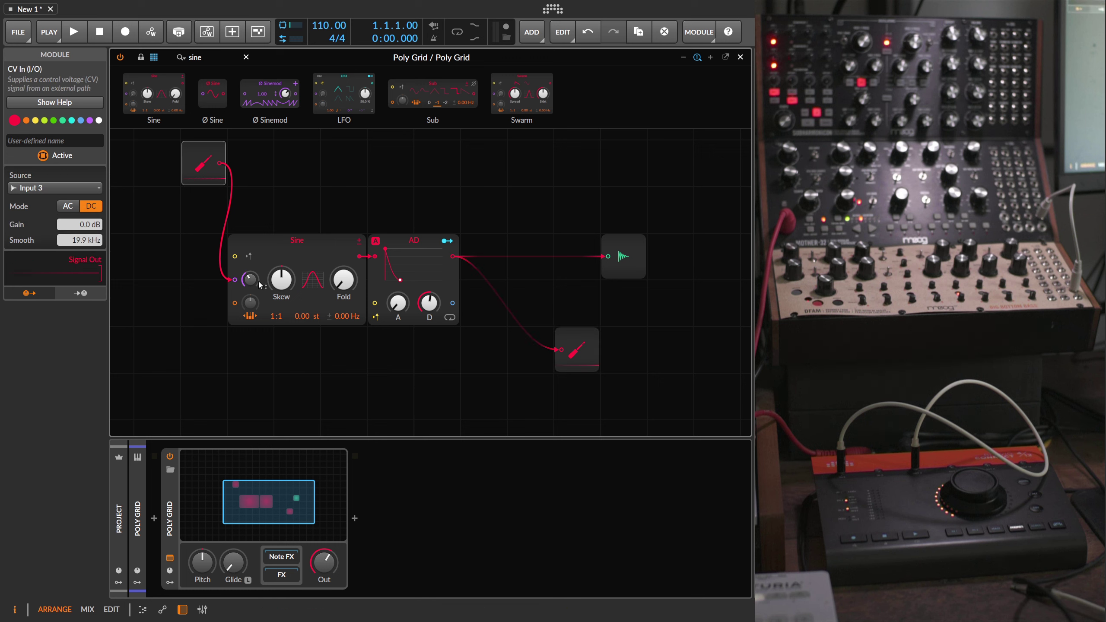
pyautogui.click(286, 249)
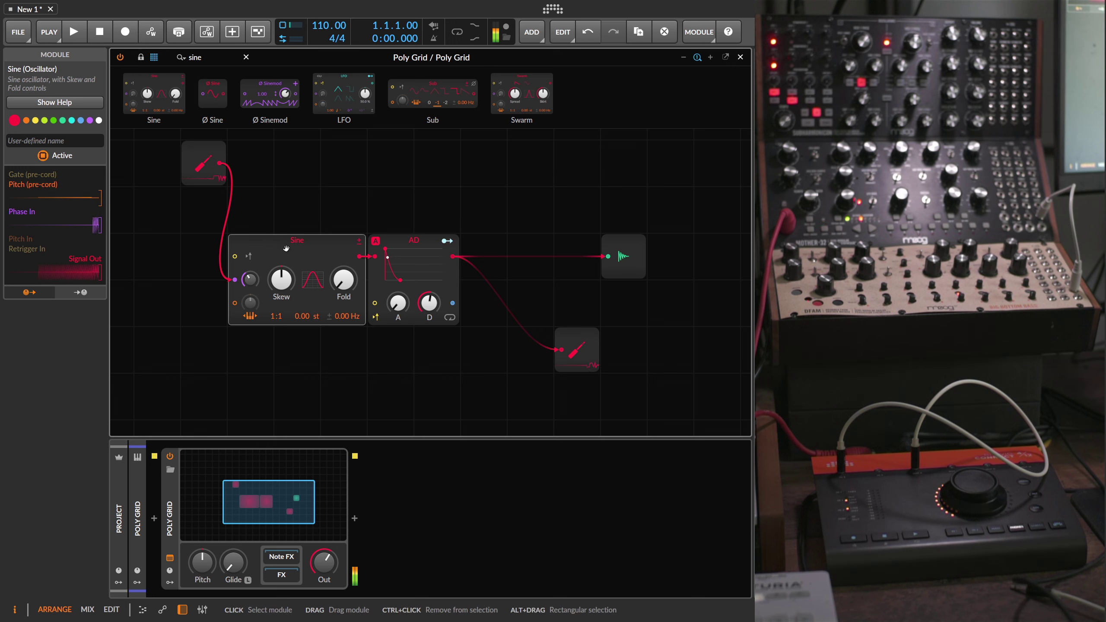
pyautogui.moveTo(250, 279); pyautogui.dragTo(250, 295)
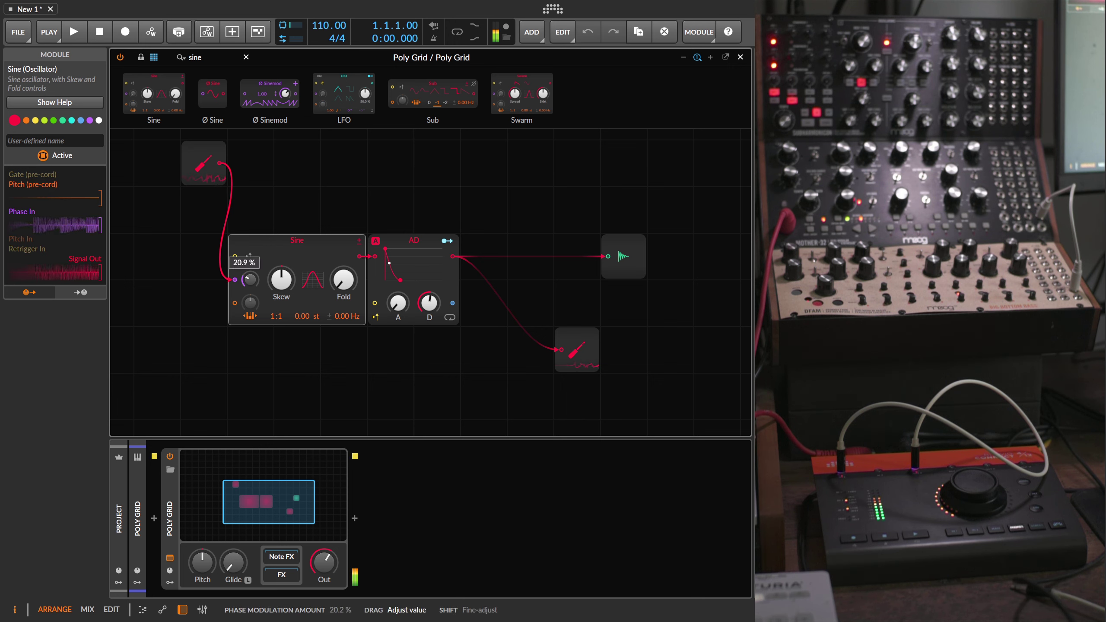
# Replace the AD with an ADSR envelope using 3.80 s attack, 46.8 % sustain and 5.06 s release.
pyautogui.rightClick(407, 247)
pyautogui.click(468, 399)
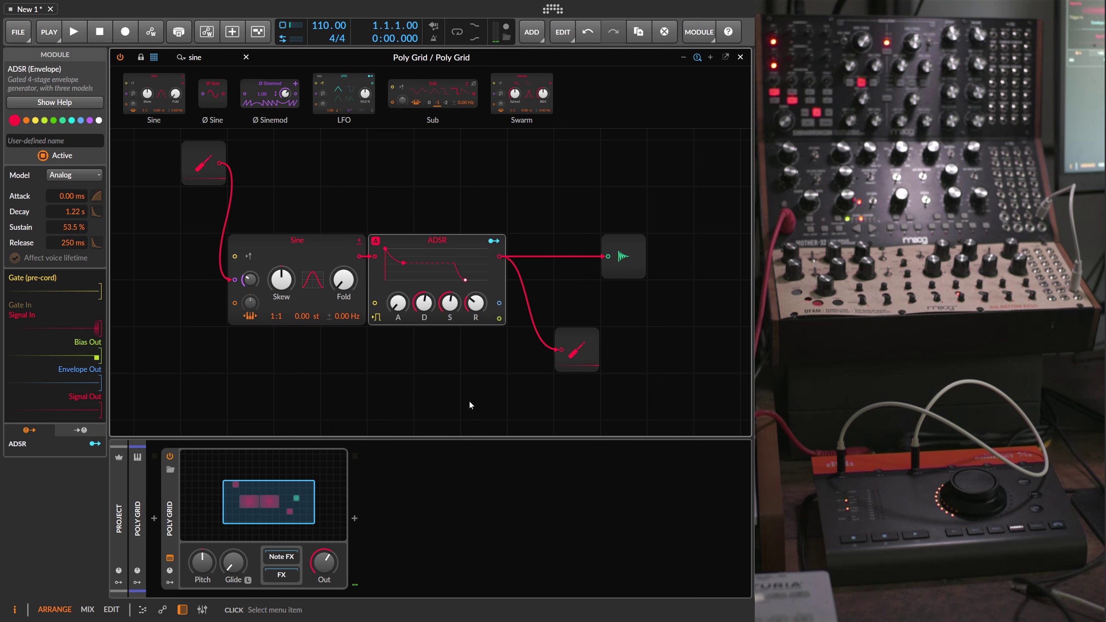
pyautogui.moveTo(398, 303); pyautogui.dragTo(397, 222)
pyautogui.moveTo(449, 303); pyautogui.dragTo(475, 269)
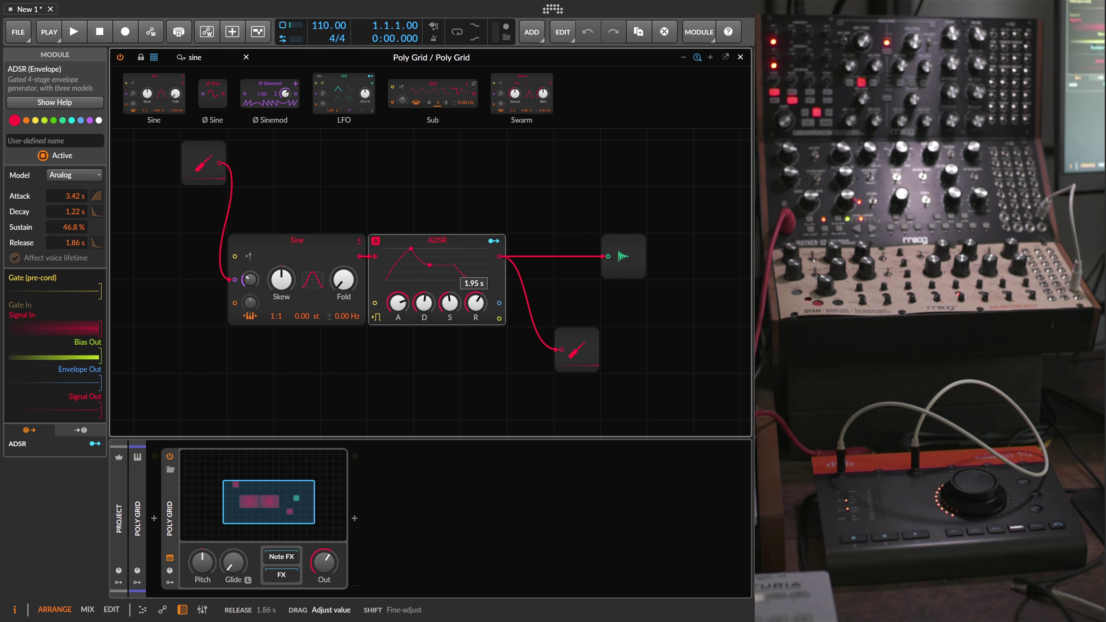
pyautogui.moveTo(398, 303); pyautogui.dragTo(398, 299)
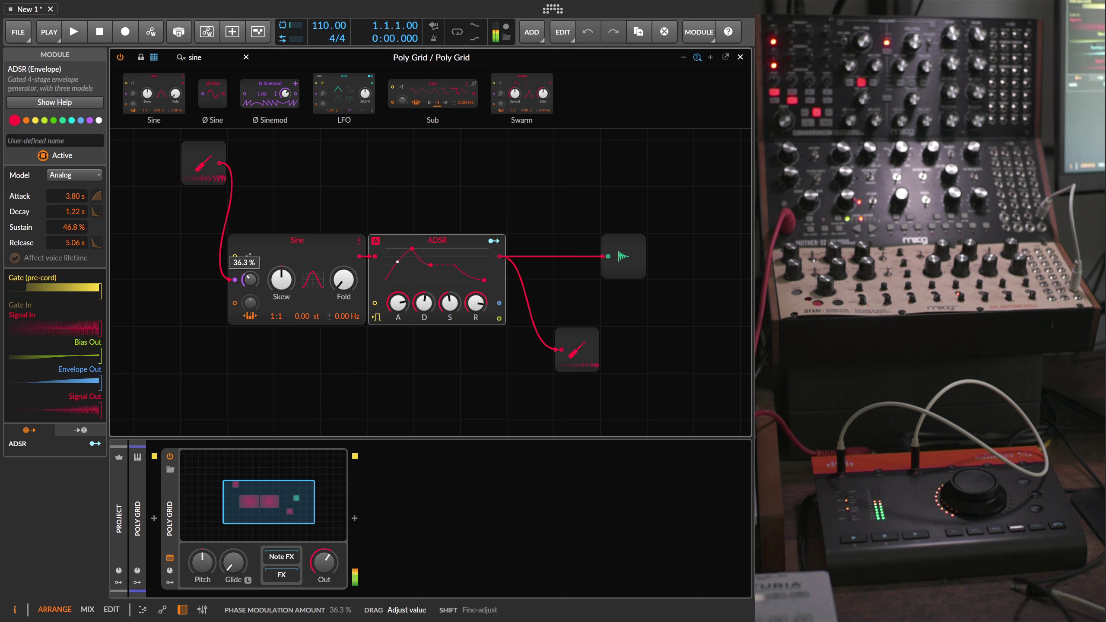
# Set the Sine's phase modulation amount to 24.6 % and the Poly Grid output level to -4.4 dB.
pyautogui.moveTo(324, 563); pyautogui.dragTo(324, 582)
pyautogui.moveTo(250, 279); pyautogui.dragTo(250, 298)
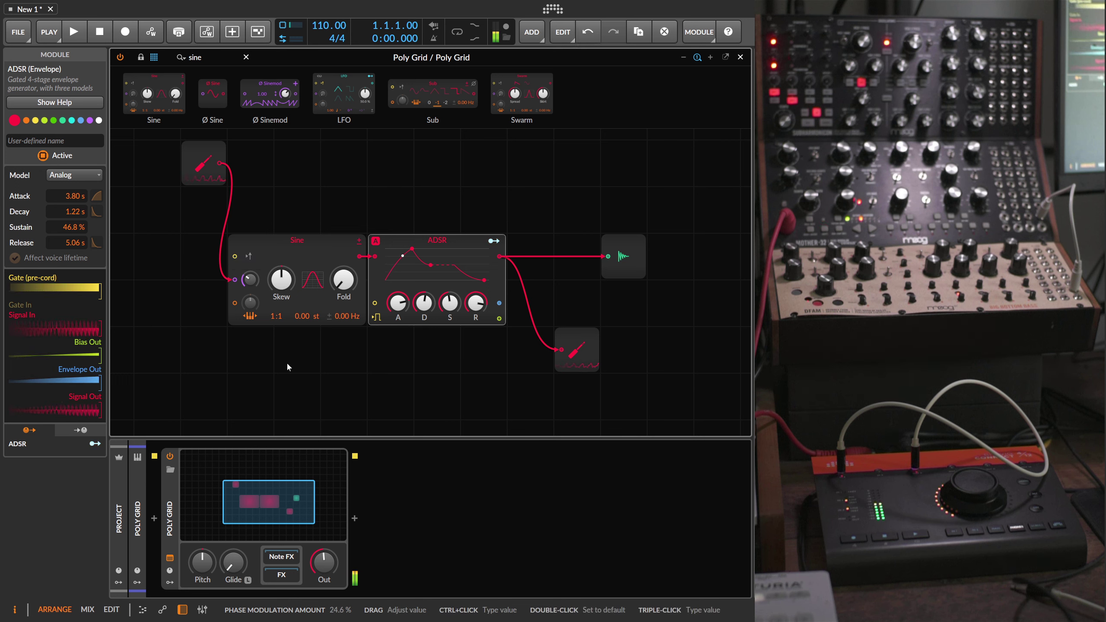
pyautogui.moveTo(324, 562); pyautogui.dragTo(324, 553)
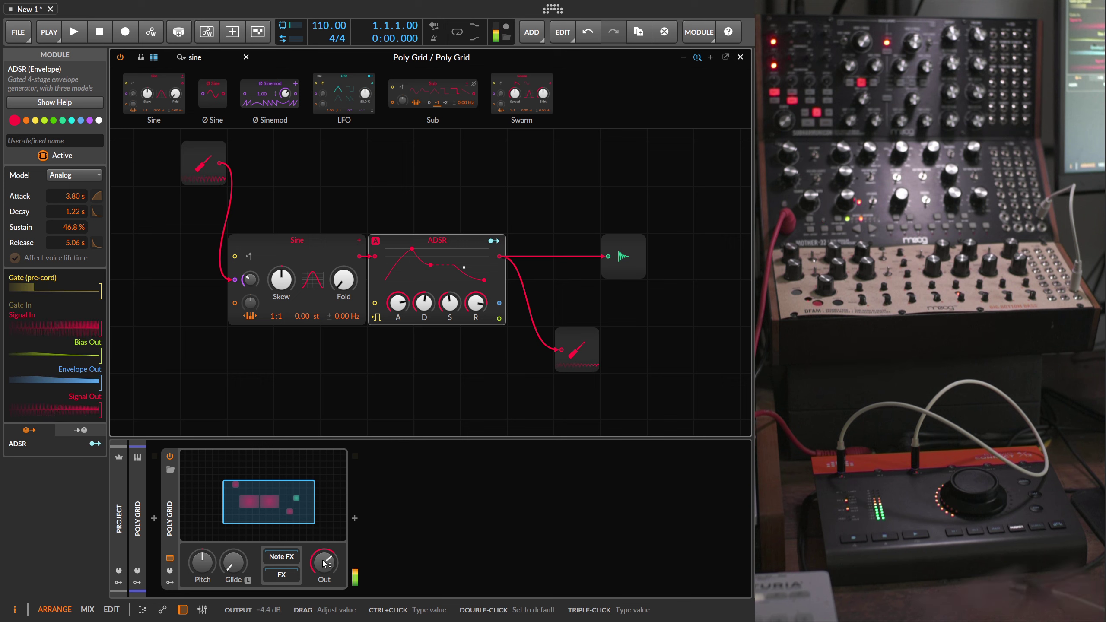
# Insert a Phaser+ module between the ADSR output and the CV Out and place both below the envelope.
pyautogui.click(226, 61)
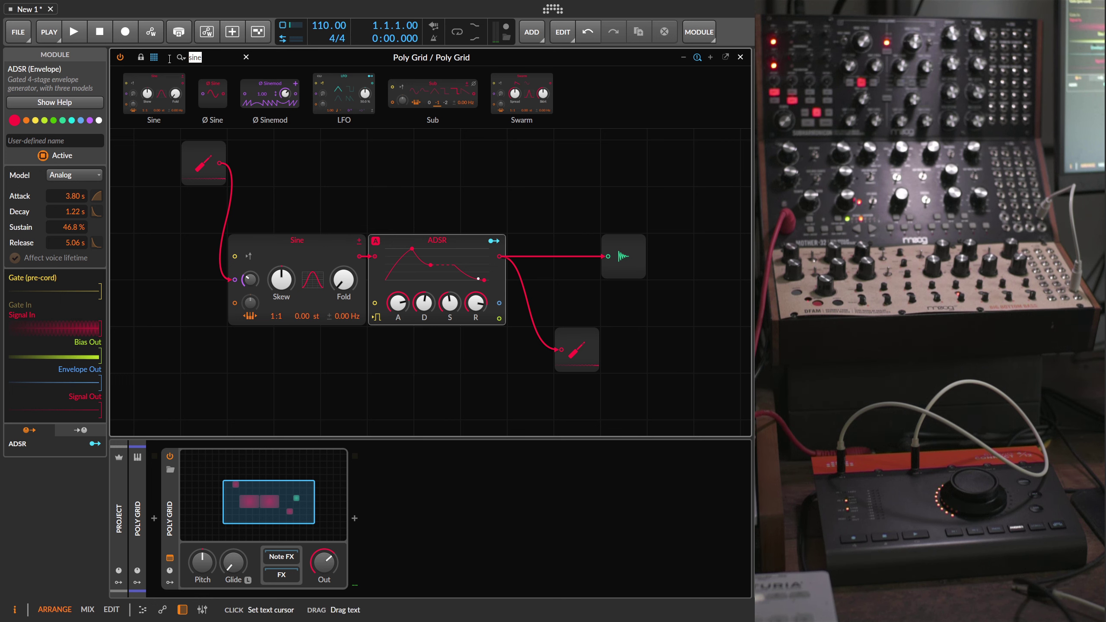
pyautogui.write('phaser')
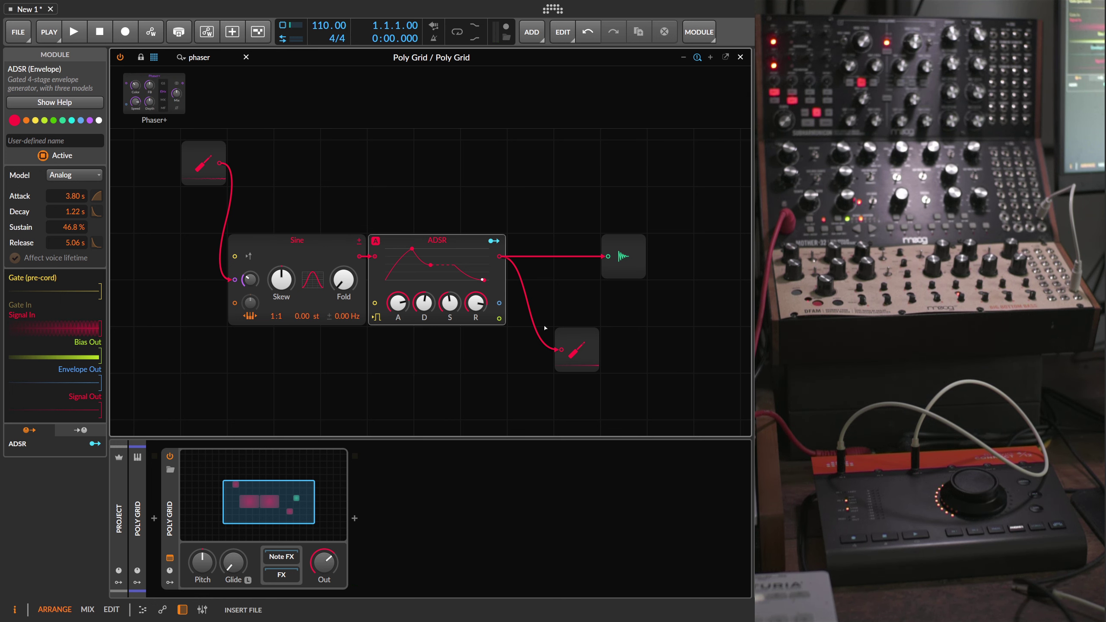
pyautogui.press('Return')
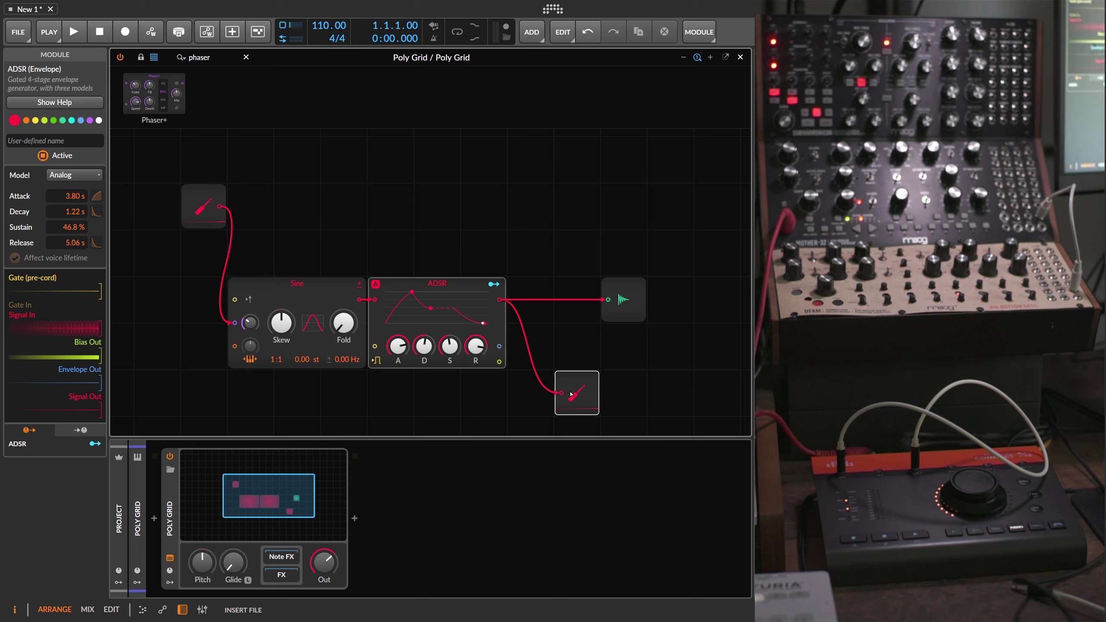
pyautogui.click(559, 307)
pyautogui.moveTo(521, 307); pyautogui.dragTo(568, 343)
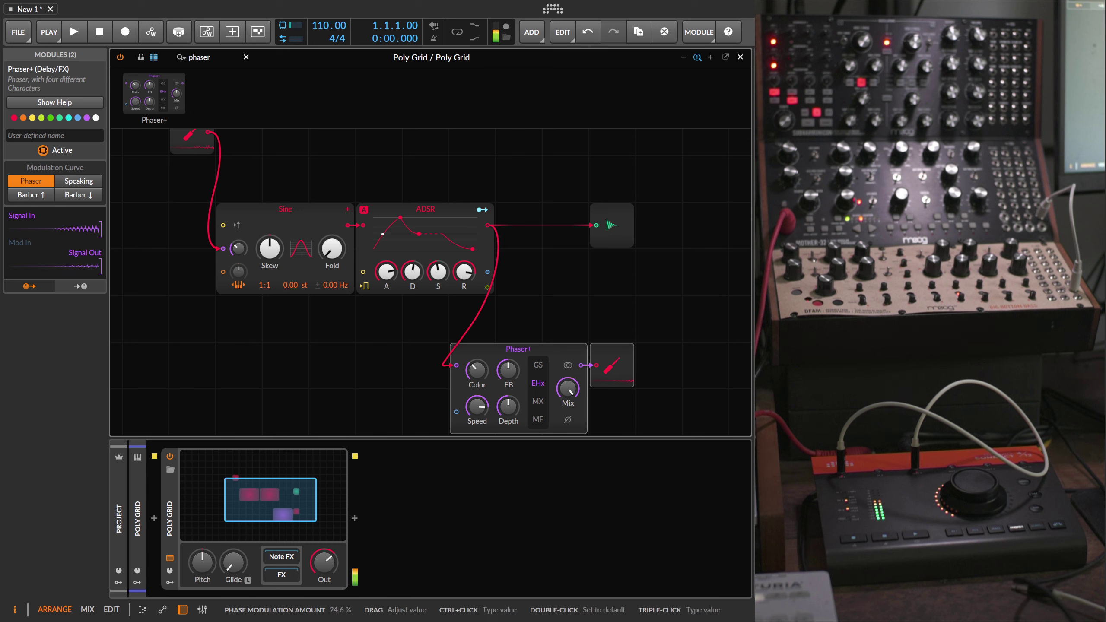
# Adjust the Sine's phase modulation amount, trying 39.4 %, and reduce the Phaser+ speed.
pyautogui.moveTo(238, 248); pyautogui.dragTo(238, 246)
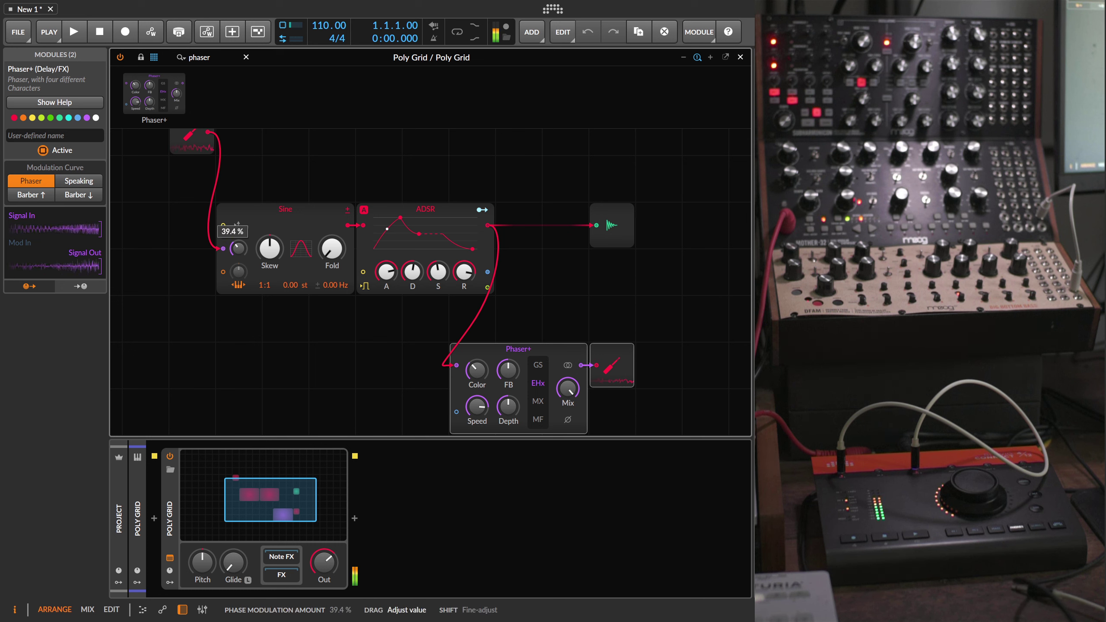
pyautogui.moveTo(479, 405); pyautogui.dragTo(480, 441)
pyautogui.scroll(2, 221, 160)
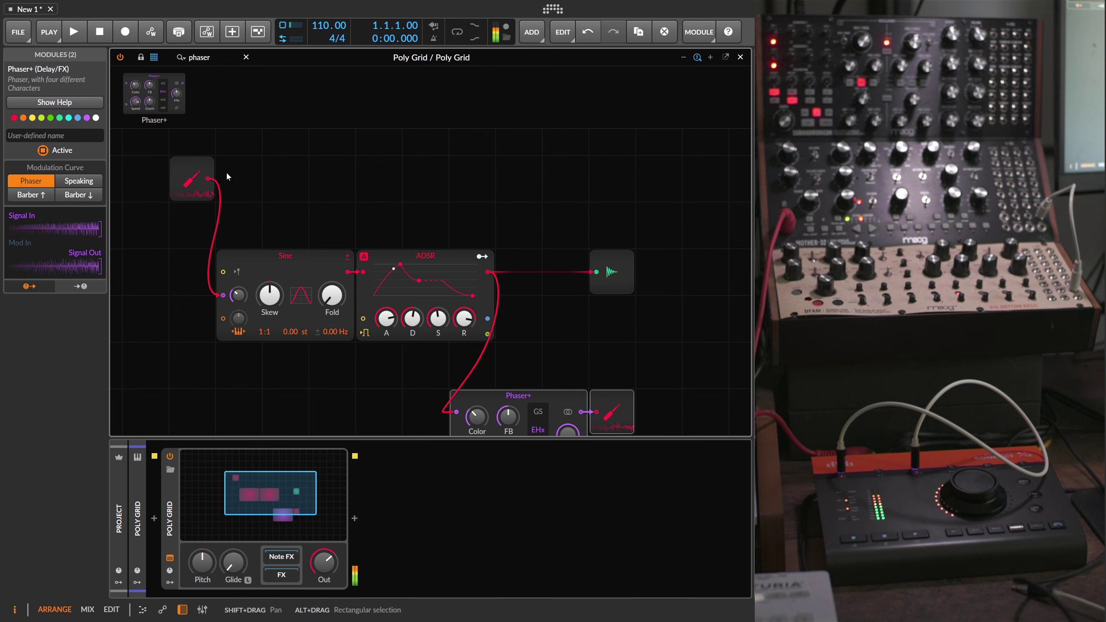
pyautogui.moveTo(238, 295); pyautogui.dragTo(239, 295)
pyautogui.scroll(-4, 291, 267)
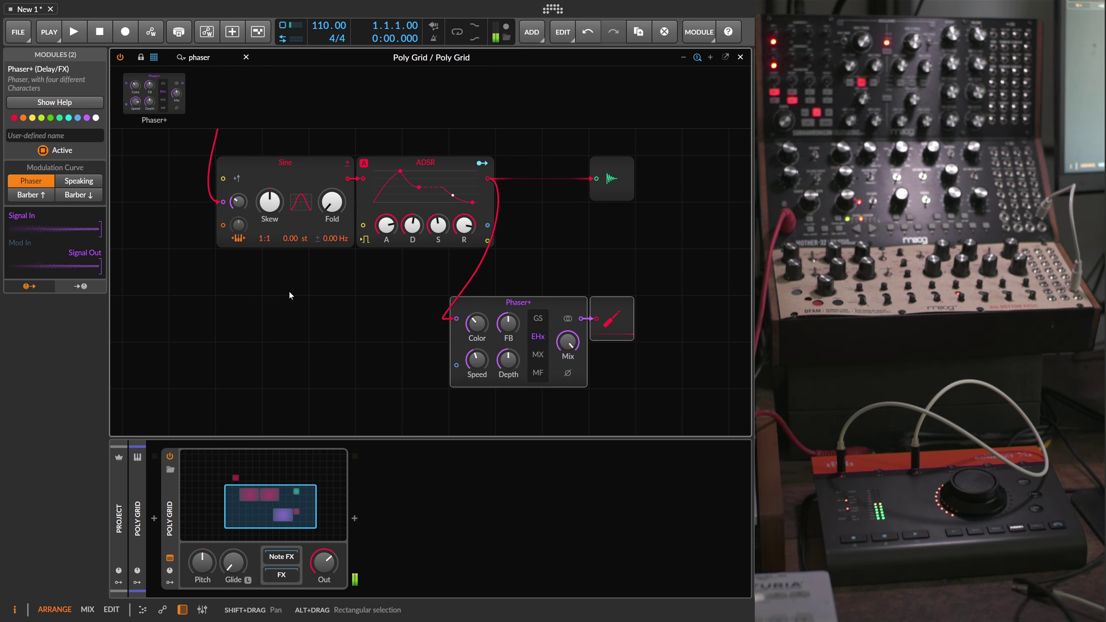
# Delete the Phaser+ and CV Out modules from the Poly Grid patch.
pyautogui.scroll(2, 349, 229)
pyautogui.scroll(-1, 349, 229)
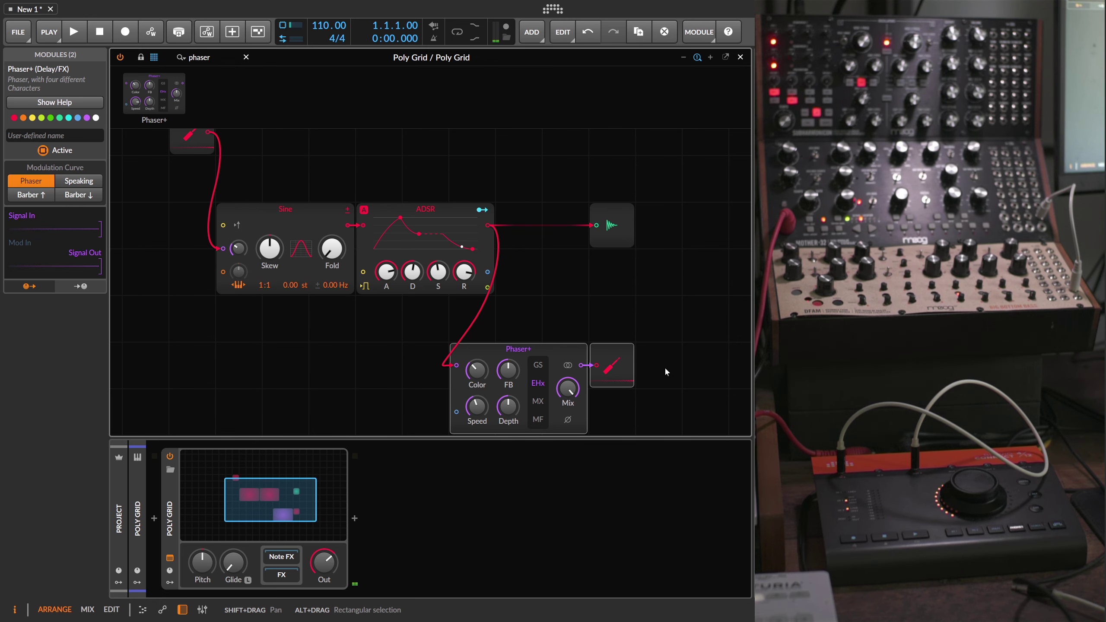
pyautogui.moveTo(666, 370); pyautogui.dragTo(523, 340)
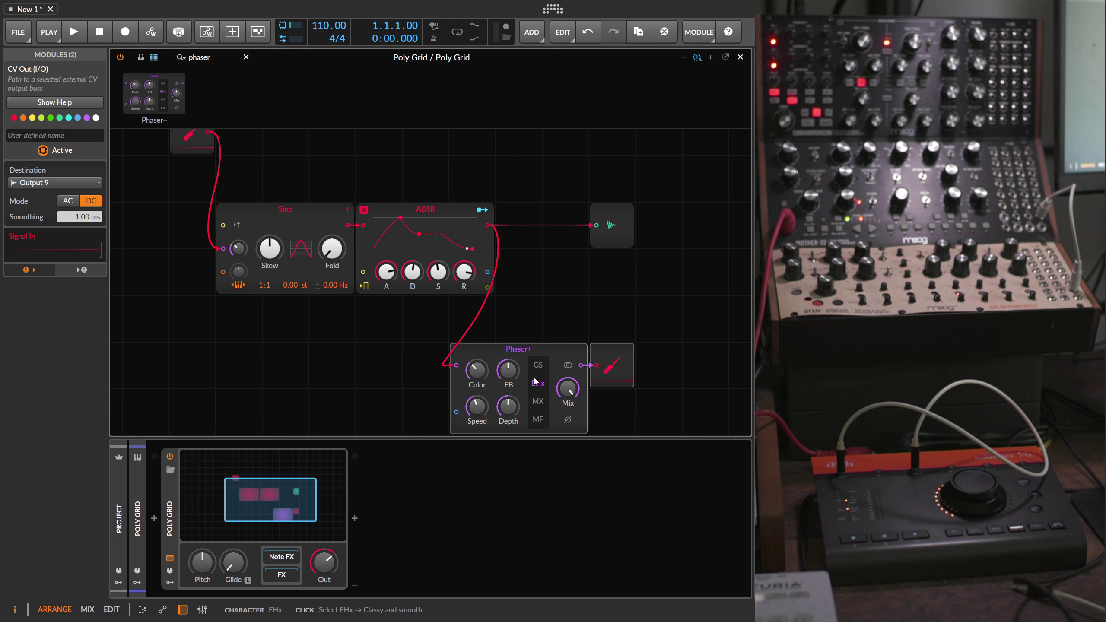
pyautogui.press('Delete')
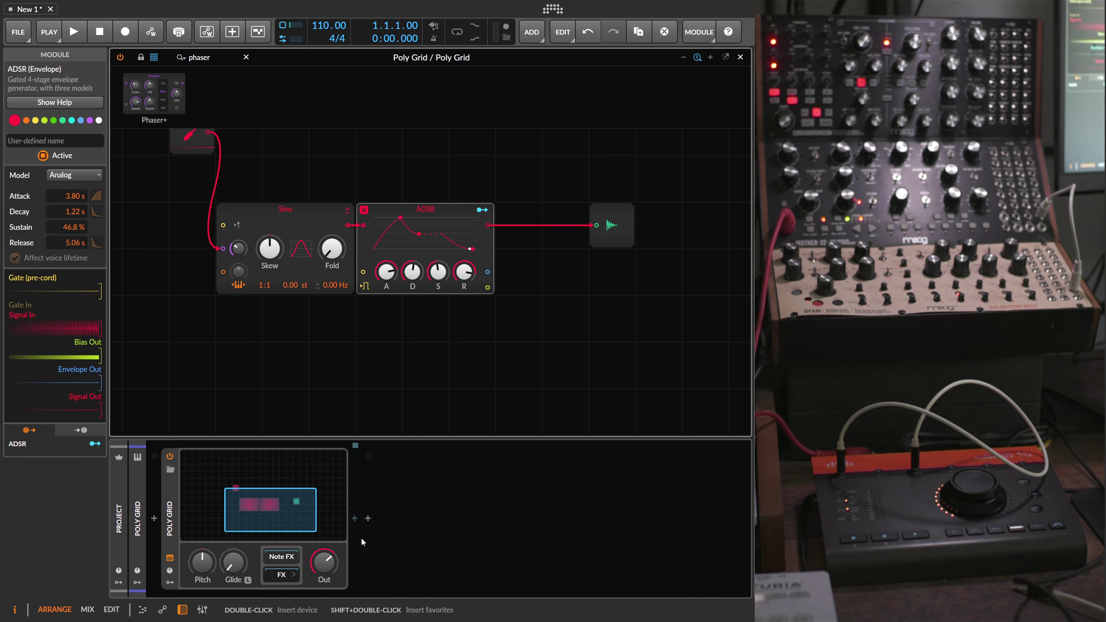
# Insert ValhallaSupermassive in the Poly Grid's FX chain and set its mix to 49.2 %.
pyautogui.click(355, 518)
pyautogui.write('supermas')
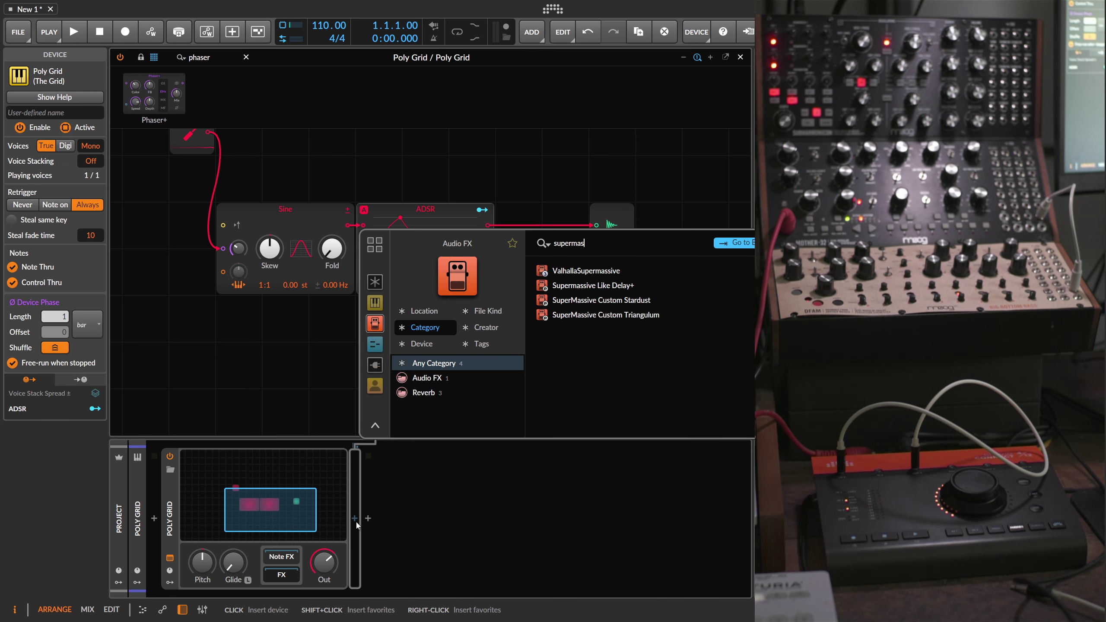
pyautogui.doubleClick(573, 275)
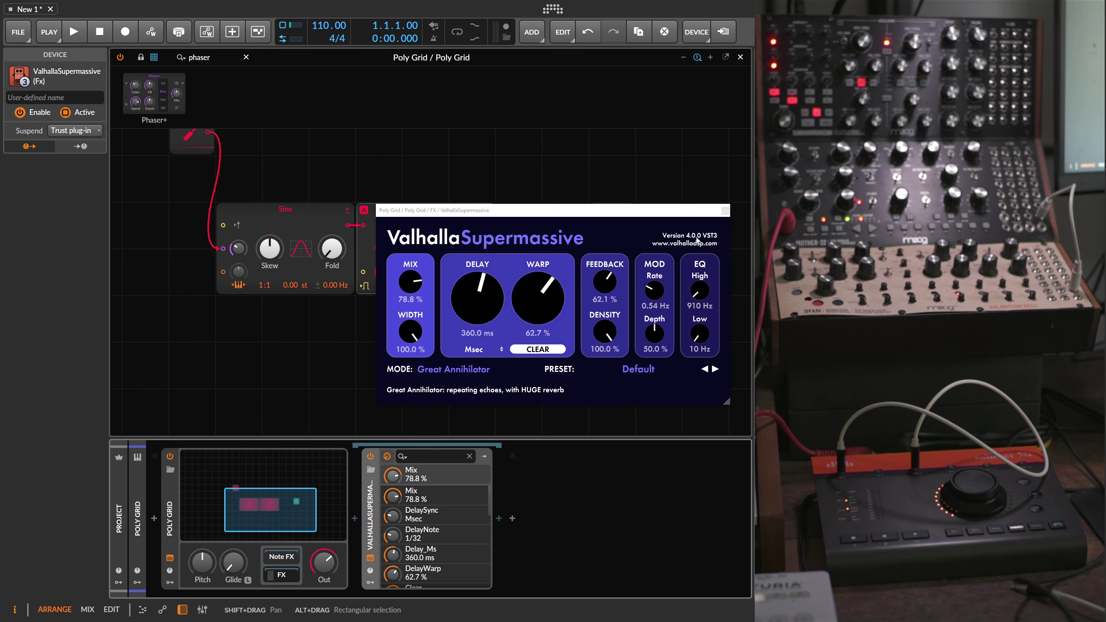
pyautogui.moveTo(285, 225); pyautogui.dragTo(279, 266)
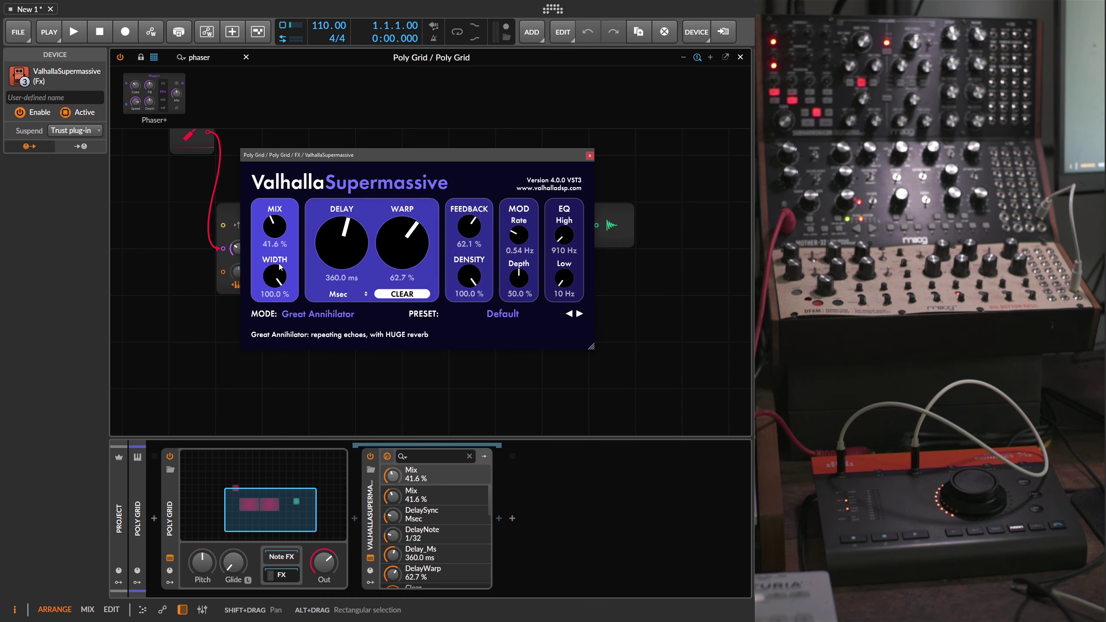
pyautogui.click(589, 156)
pyautogui.click(499, 518)
pyautogui.write('hw')
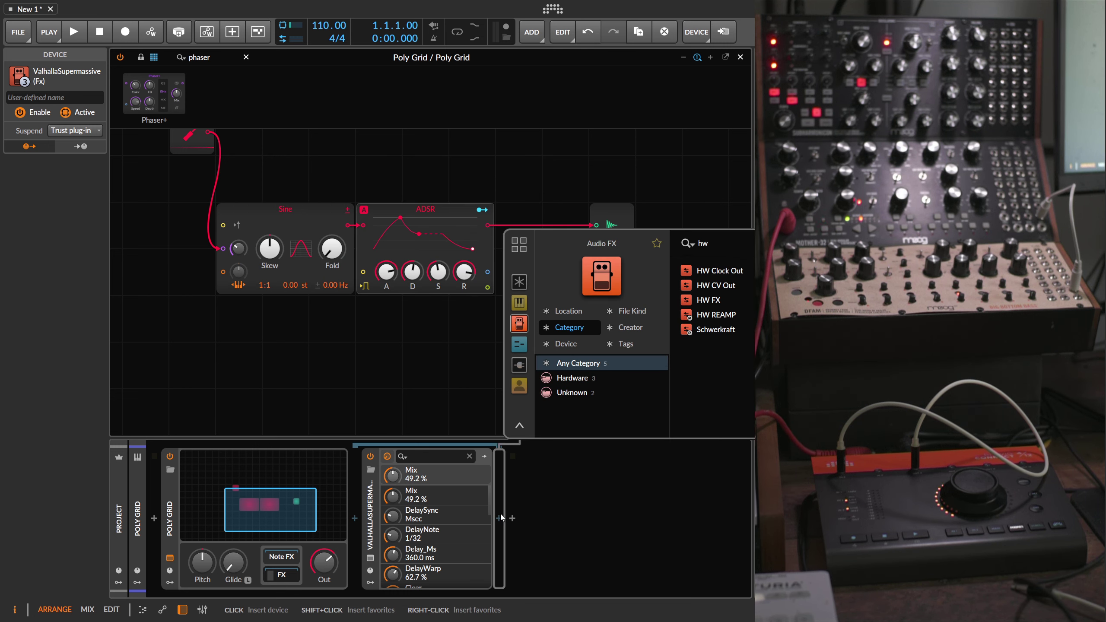
pyautogui.doubleClick(728, 287)
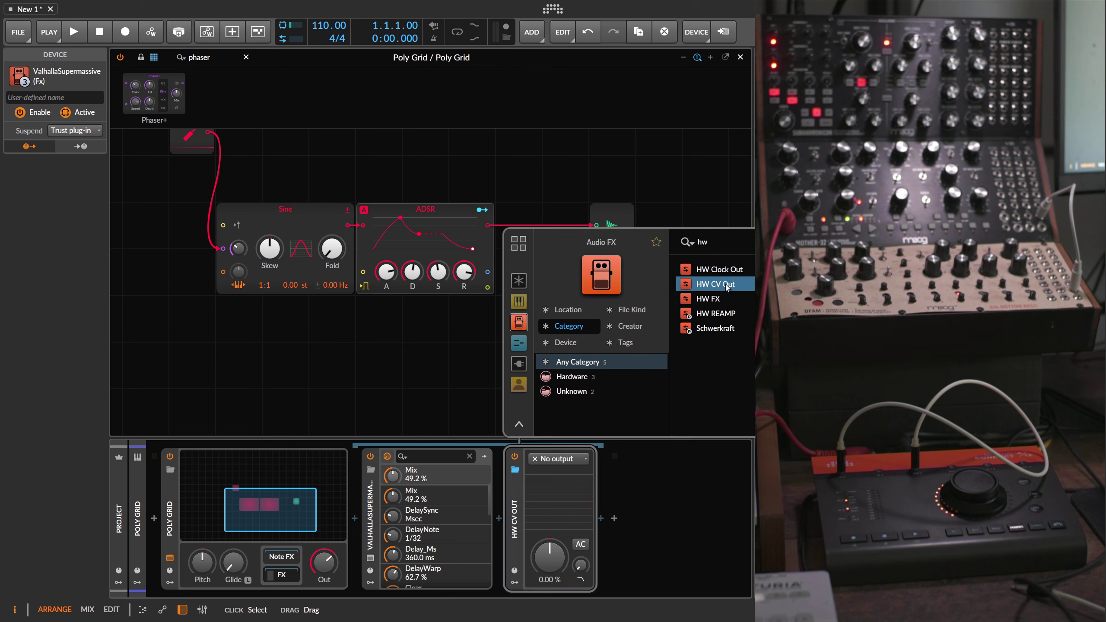
pyautogui.press('Delete')
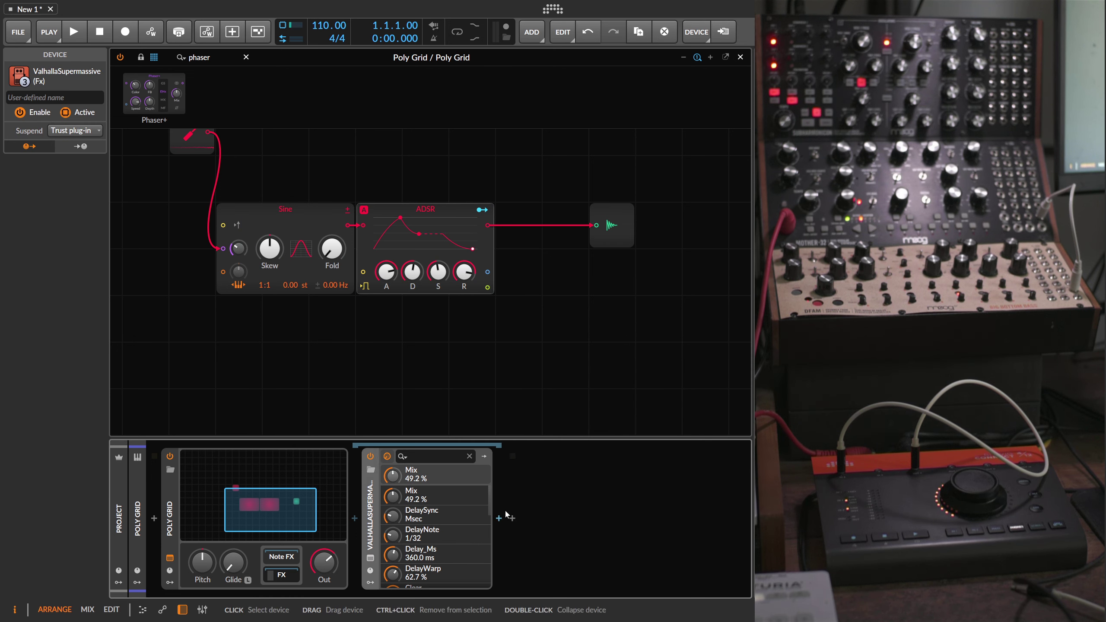
# Add an HW FX device after ValhallaSupermassive, send it to Bitwig Connect Output 9 and turn its mix fully down.
pyautogui.click(500, 518)
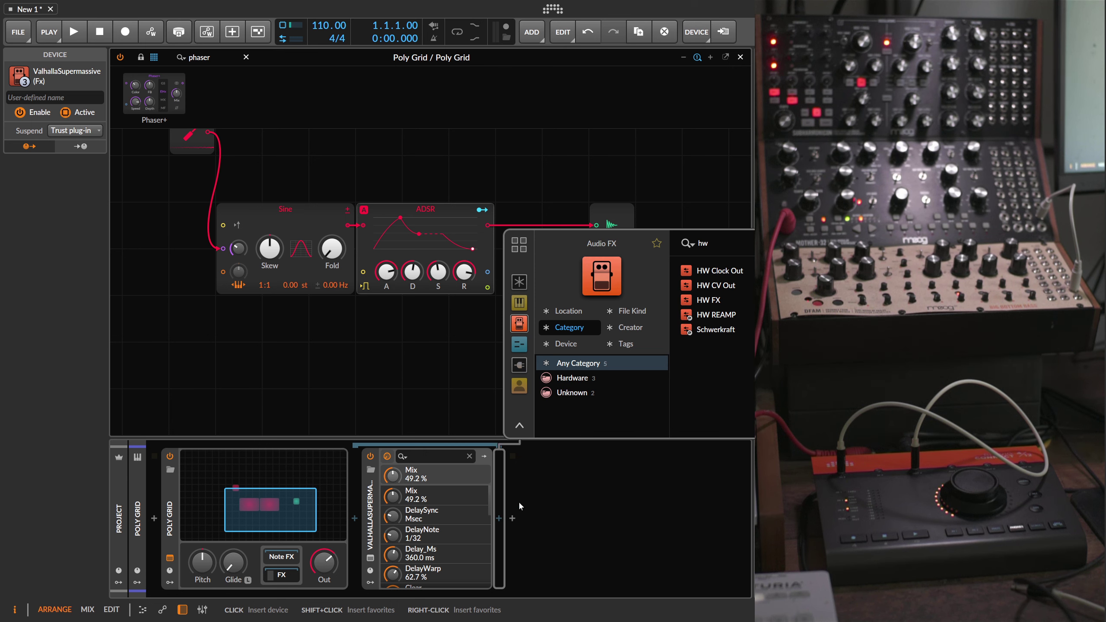
pyautogui.doubleClick(710, 300)
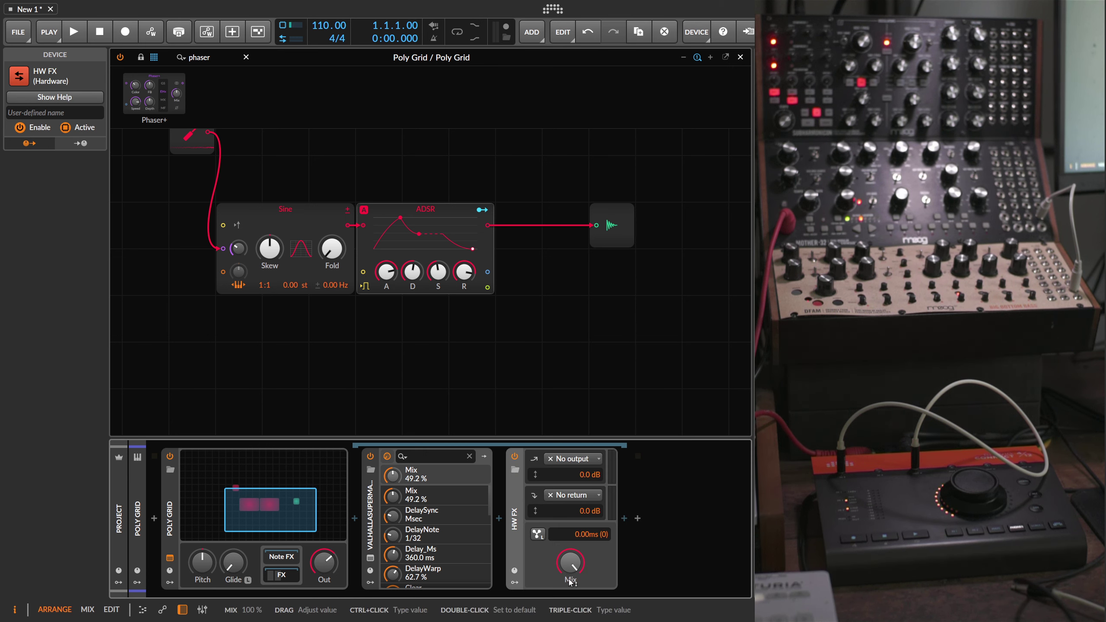
pyautogui.click(574, 459)
pyautogui.moveTo(586, 519)
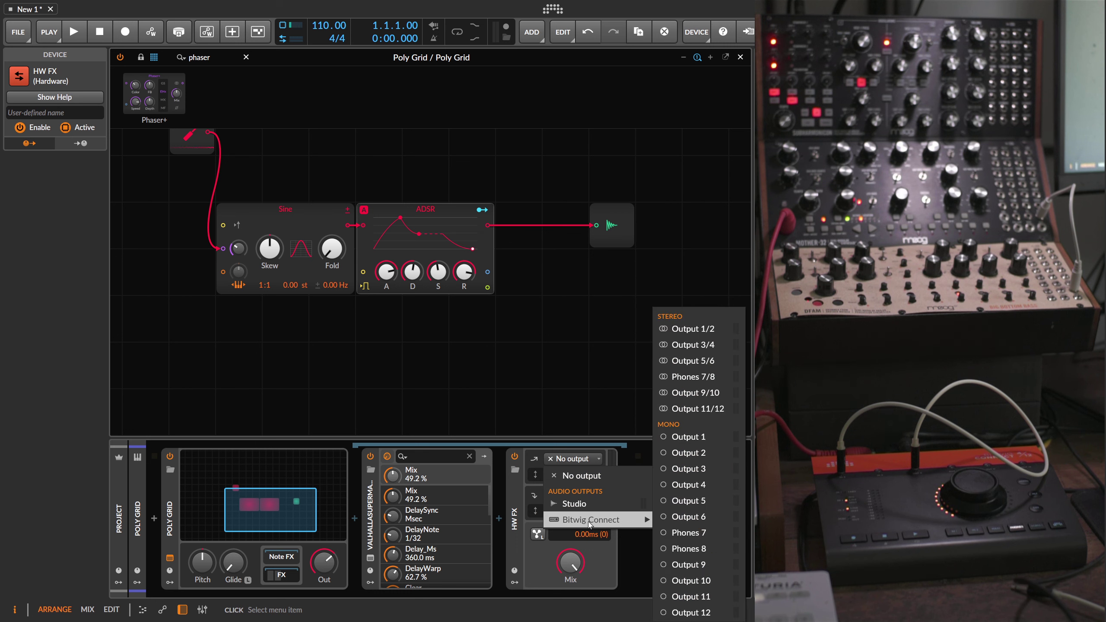
pyautogui.click(690, 564)
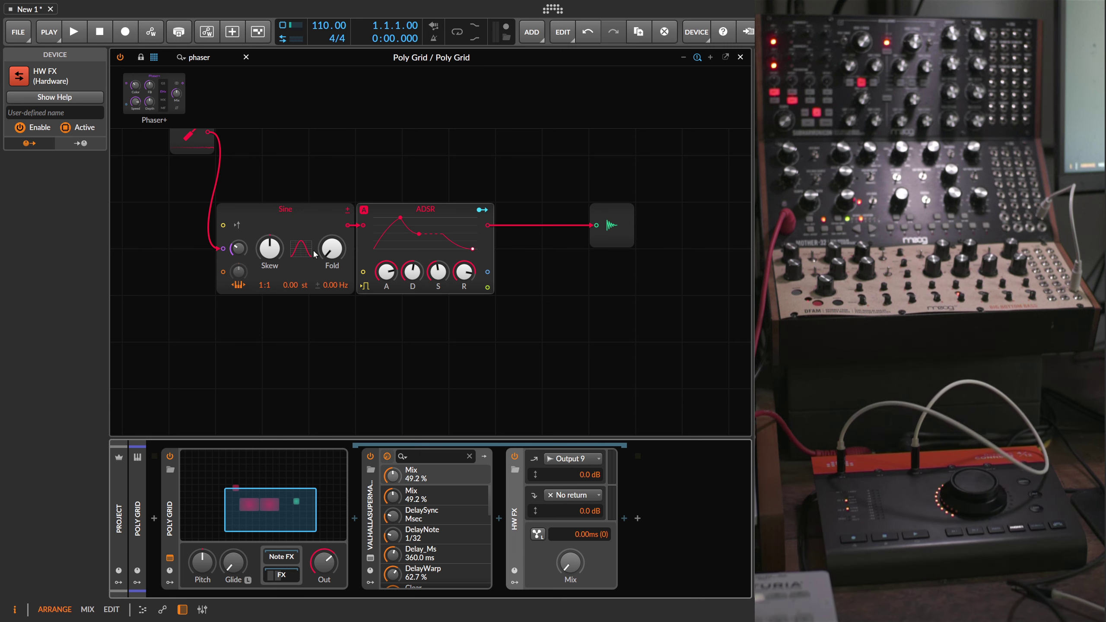
# Adjust the Sine's phase modulation amount, trying 13.5 % and settling on 8.91 %.
pyautogui.scroll(2, 228, 167)
pyautogui.click(207, 168)
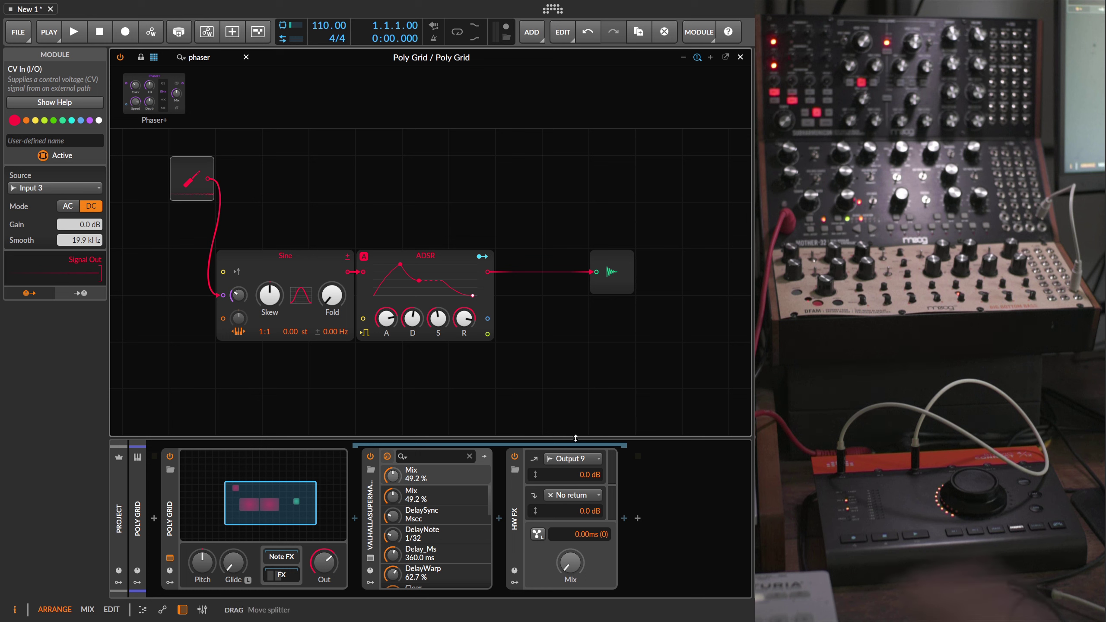
pyautogui.moveTo(238, 295); pyautogui.dragTo(238, 295)
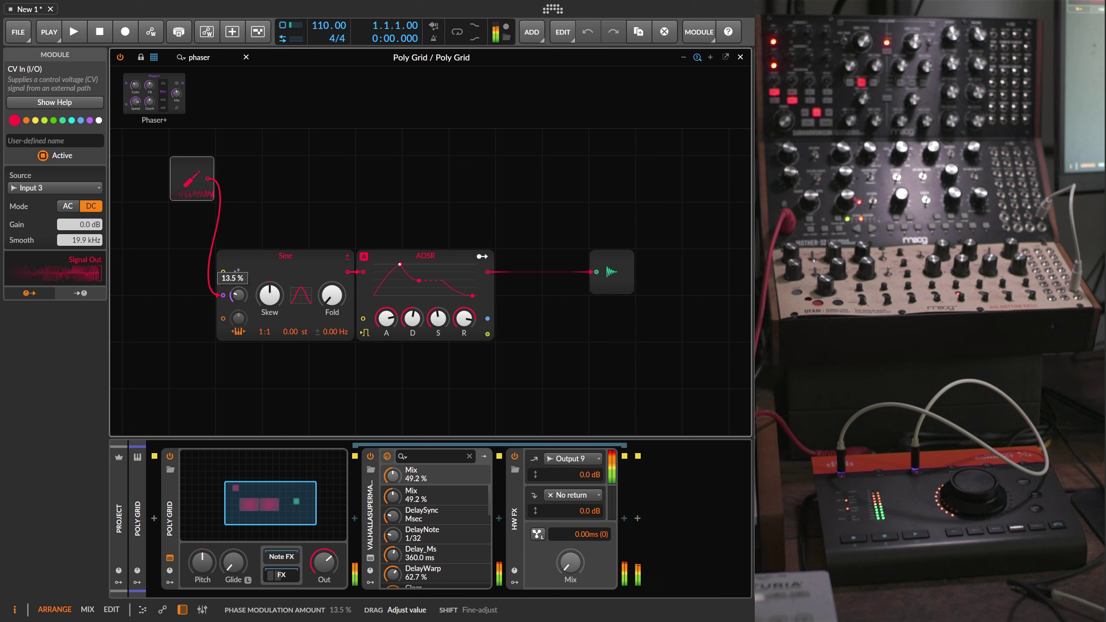
pyautogui.moveTo(237, 296); pyautogui.dragTo(238, 298)
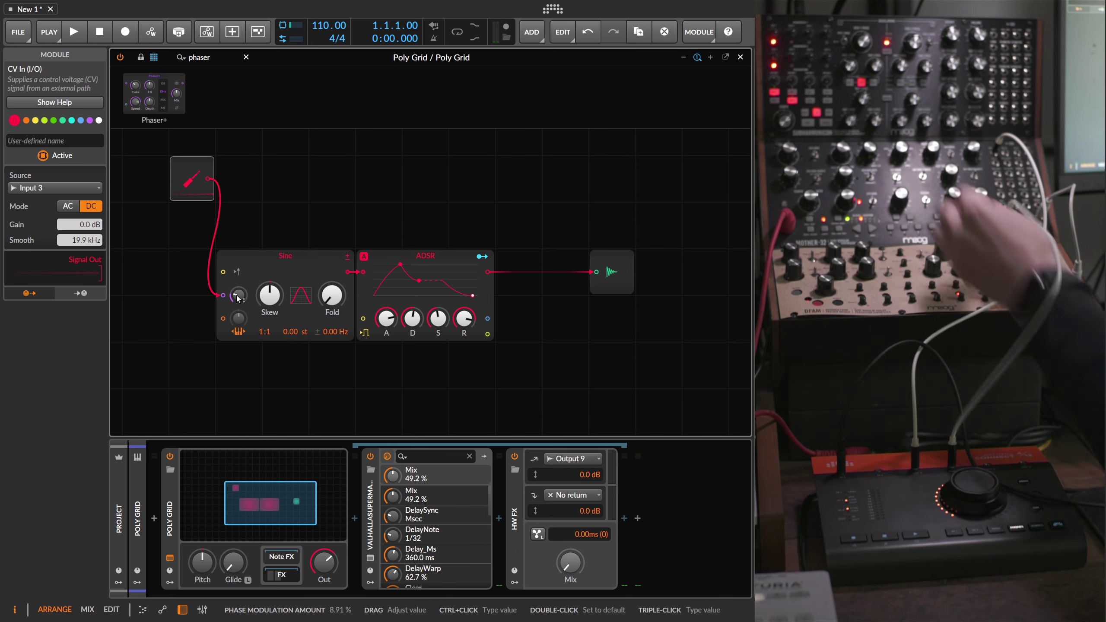
# Insert a CV Out module below the ADSR and connect the ADSR's envelope output to it.
pyautogui.click(228, 53)
pyautogui.write('cv')
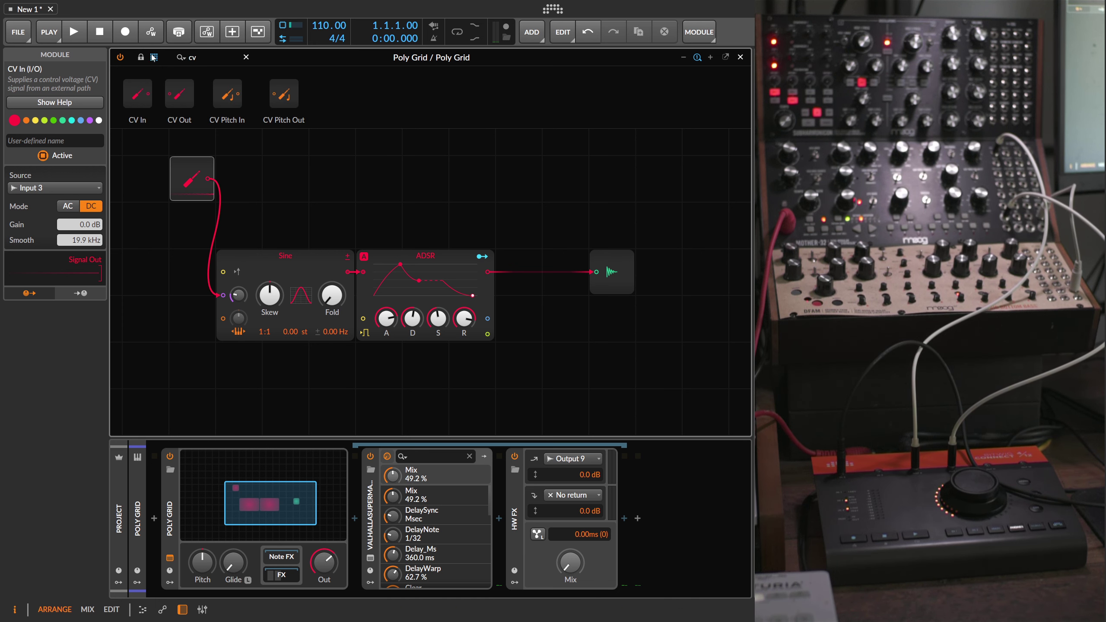
pyautogui.moveTo(179, 93); pyautogui.dragTo(518, 365)
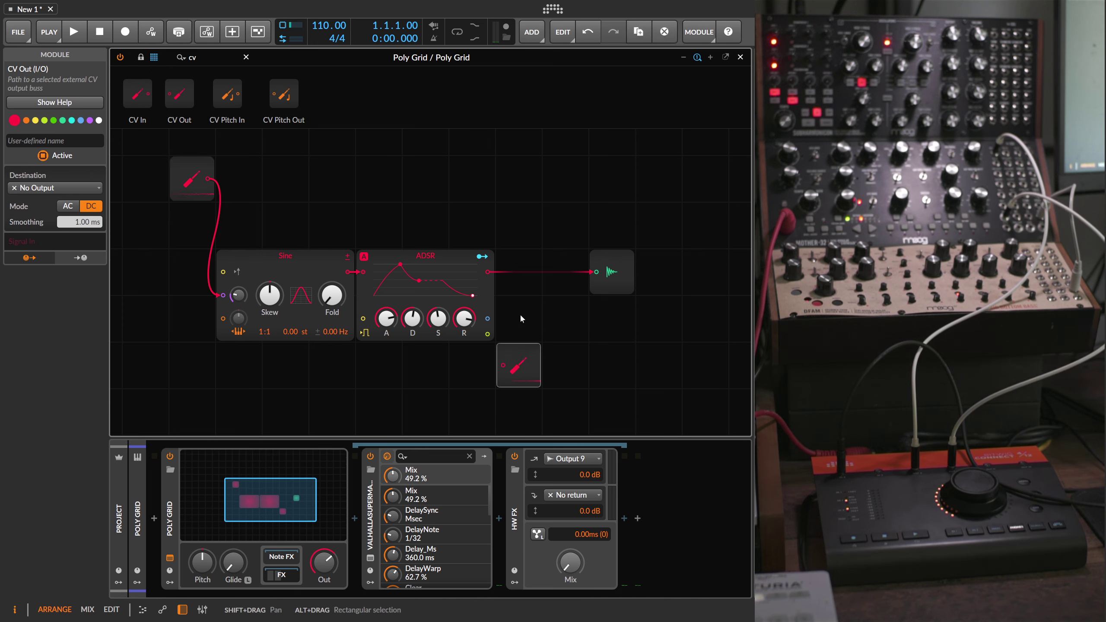
pyautogui.moveTo(521, 318); pyautogui.dragTo(445, 324)
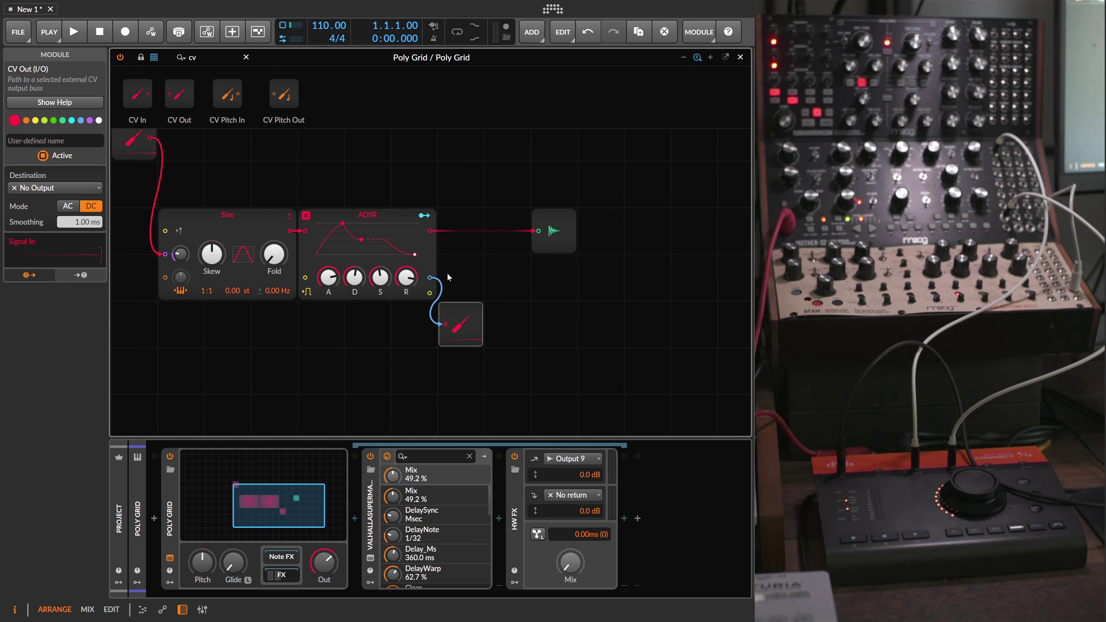
# Set the CV Out destination to Bitwig Connect Output 10 and move the module farther right of the ADSR.
pyautogui.click(54, 188)
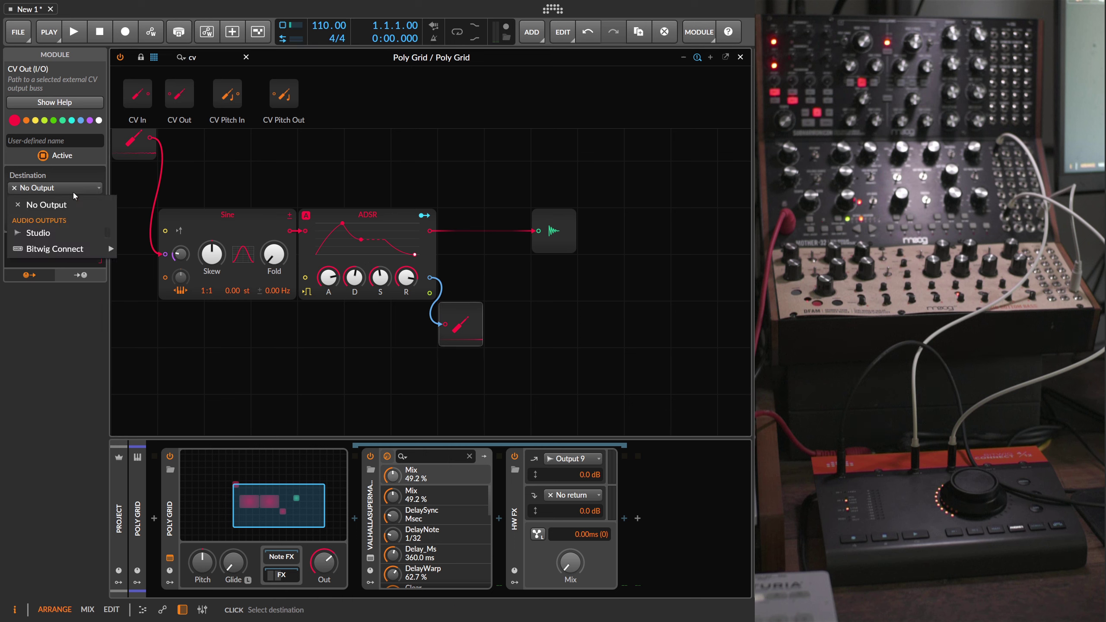
pyautogui.moveTo(66, 249)
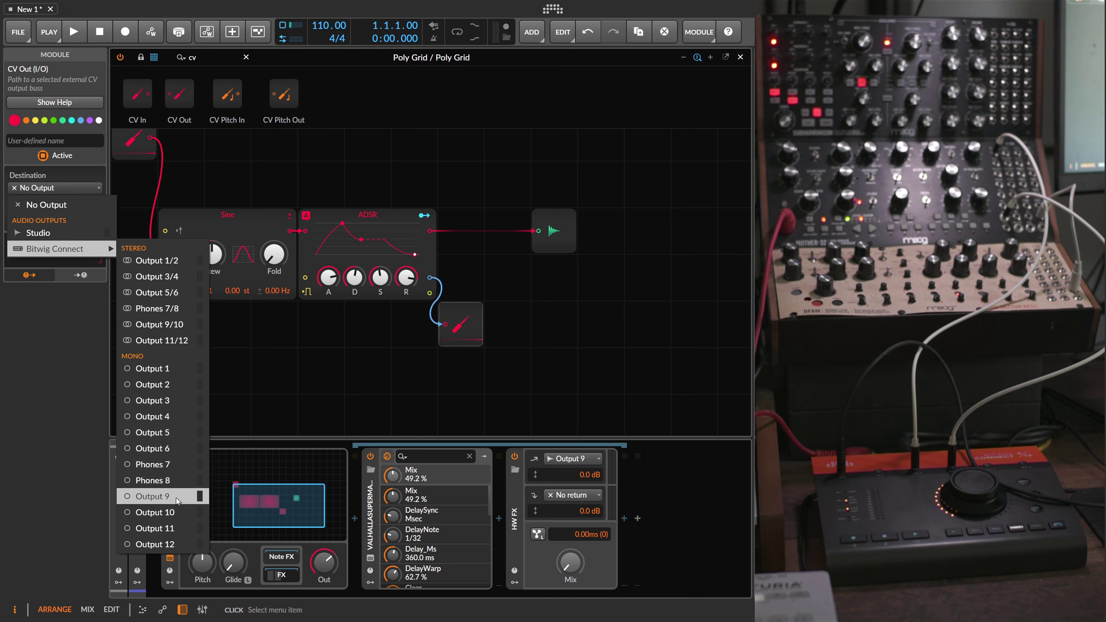
pyautogui.click(173, 512)
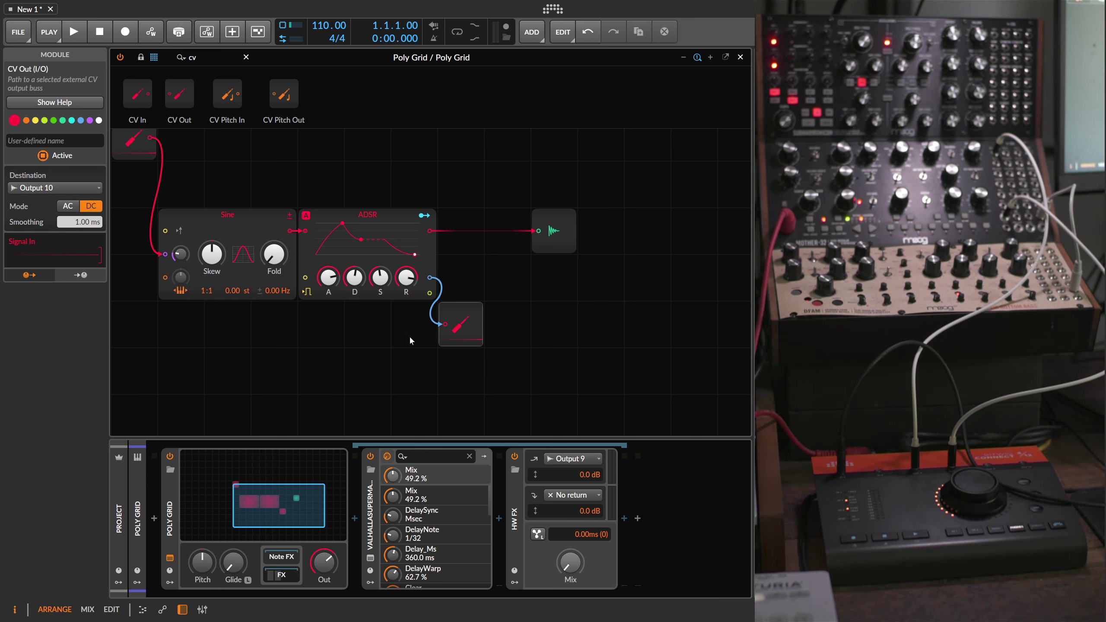
pyautogui.moveTo(463, 327); pyautogui.dragTo(512, 331)
pyautogui.moveTo(391, 341); pyautogui.dragTo(479, 370)
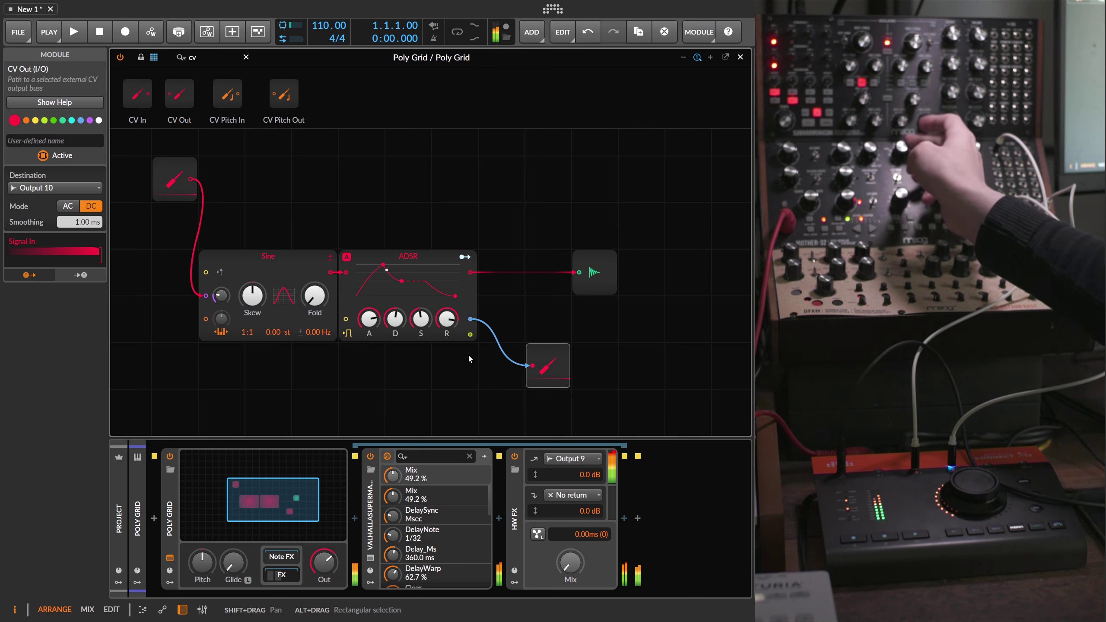
# Raise the Sine's phase modulation amount to 119 % and set the ADSR attack to 2.06 s.
pyautogui.moveTo(221, 295); pyautogui.dragTo(221, 293)
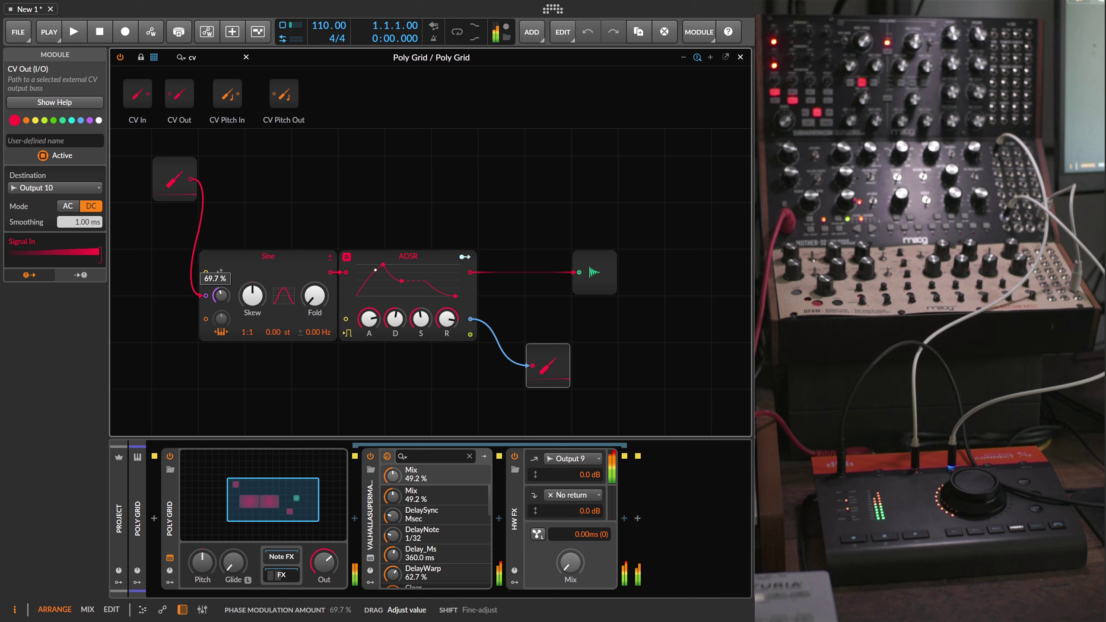
pyautogui.moveTo(221, 296); pyautogui.dragTo(220, 296)
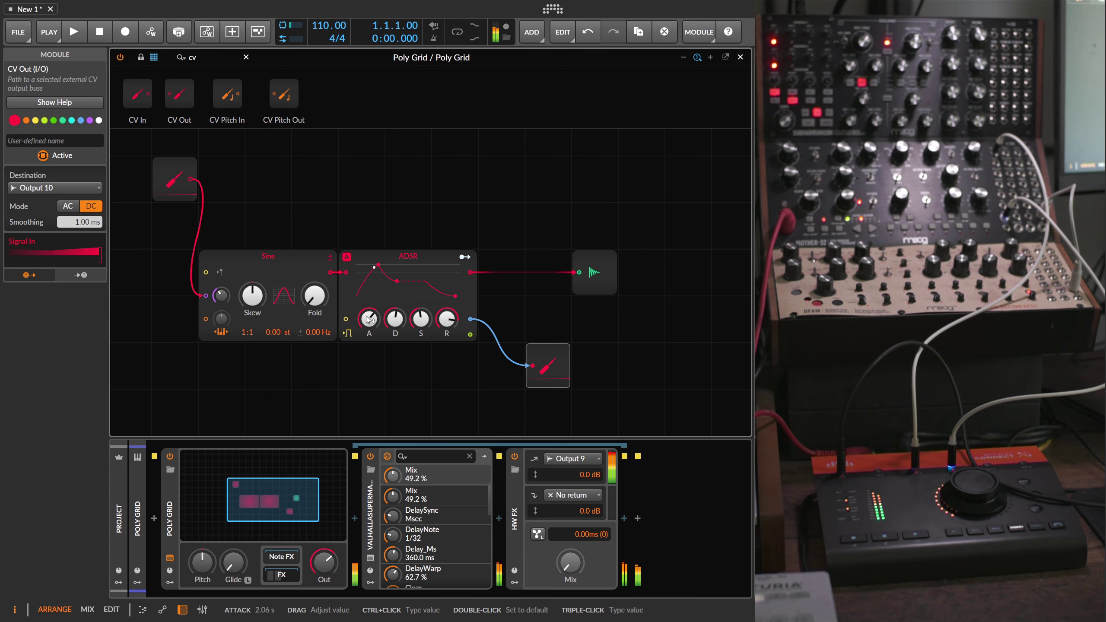
pyautogui.moveTo(221, 296); pyautogui.dragTo(221, 291)
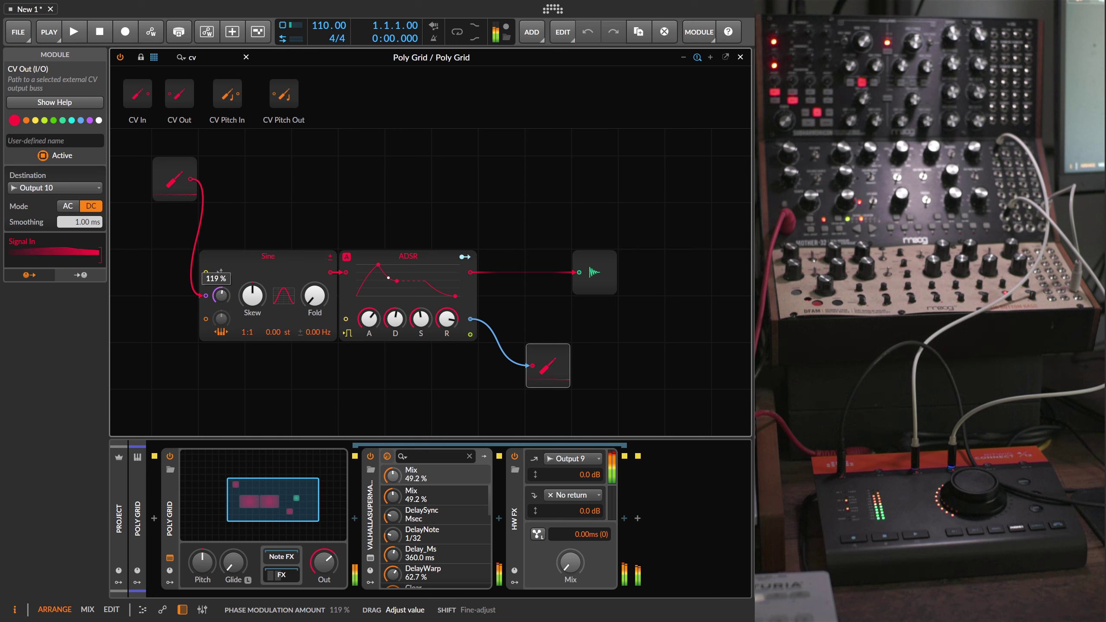
pyautogui.moveTo(221, 295); pyautogui.dragTo(223, 300)
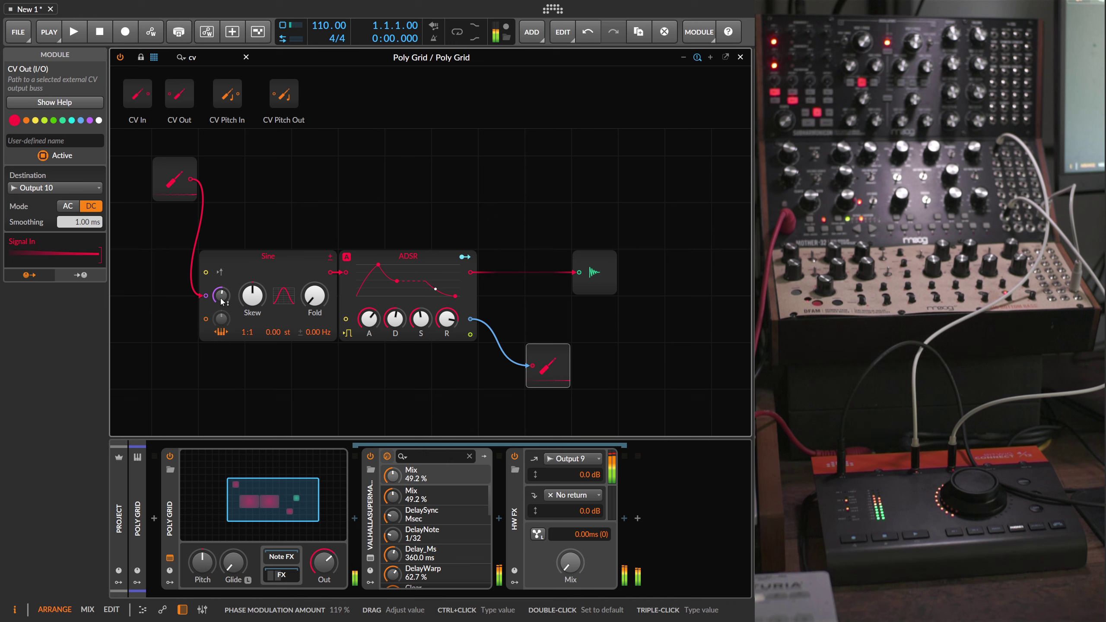